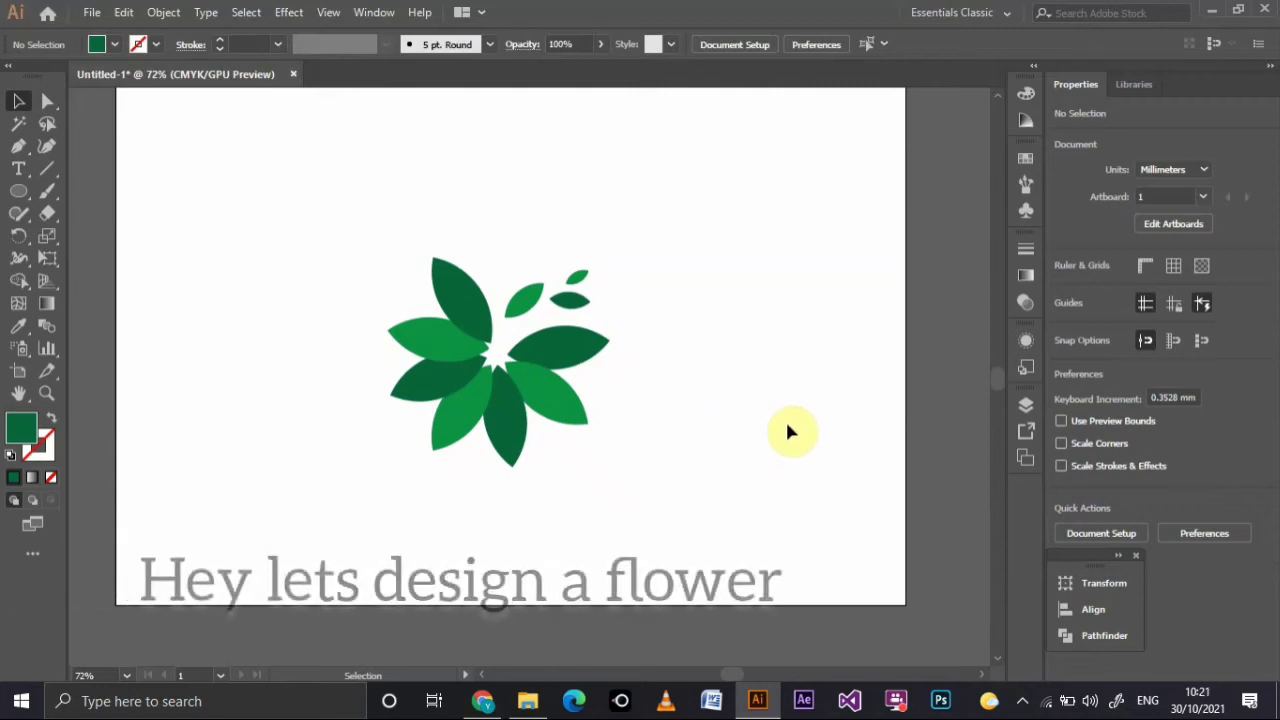
# Draw a green circle with the Ellipse tool and Alt-drag an overlapping copy to the right.
pyautogui.scroll(3, 786, 410)
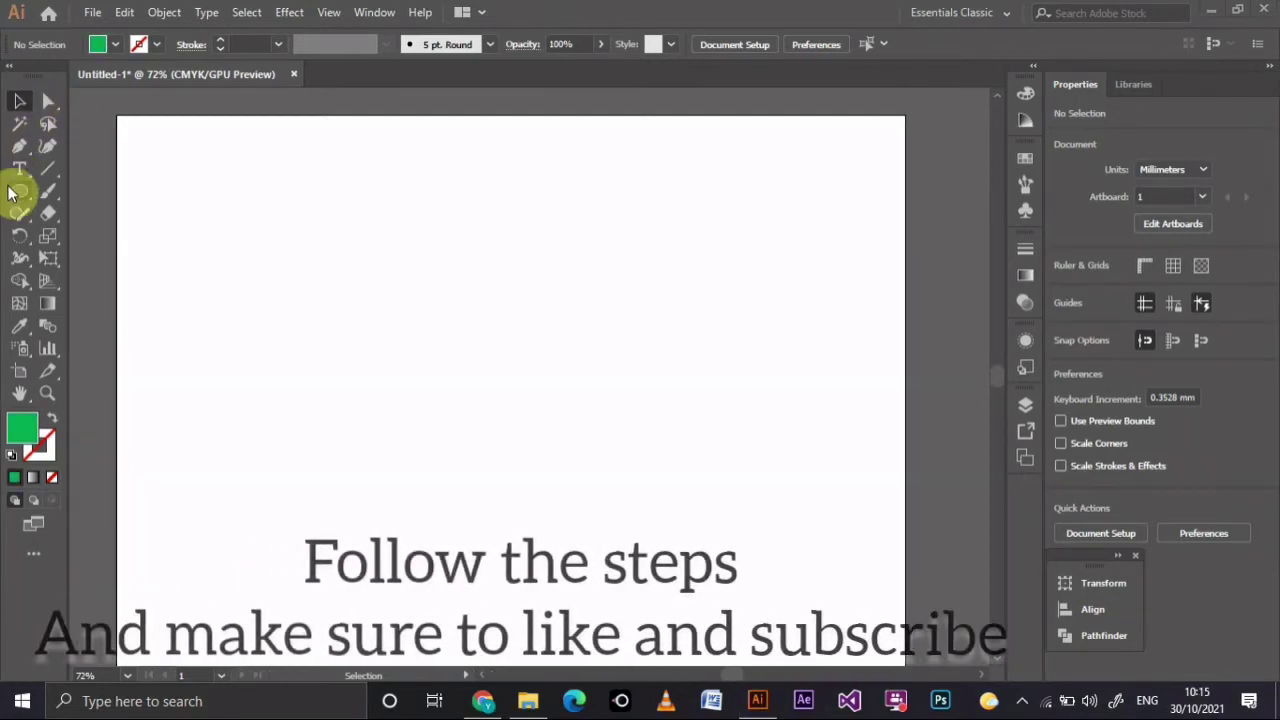
pyautogui.moveTo(17, 193)
pyautogui.mouseDown()
pyautogui.moveTo(124, 247)
pyautogui.moveTo(145, 240)
pyautogui.mouseUp()
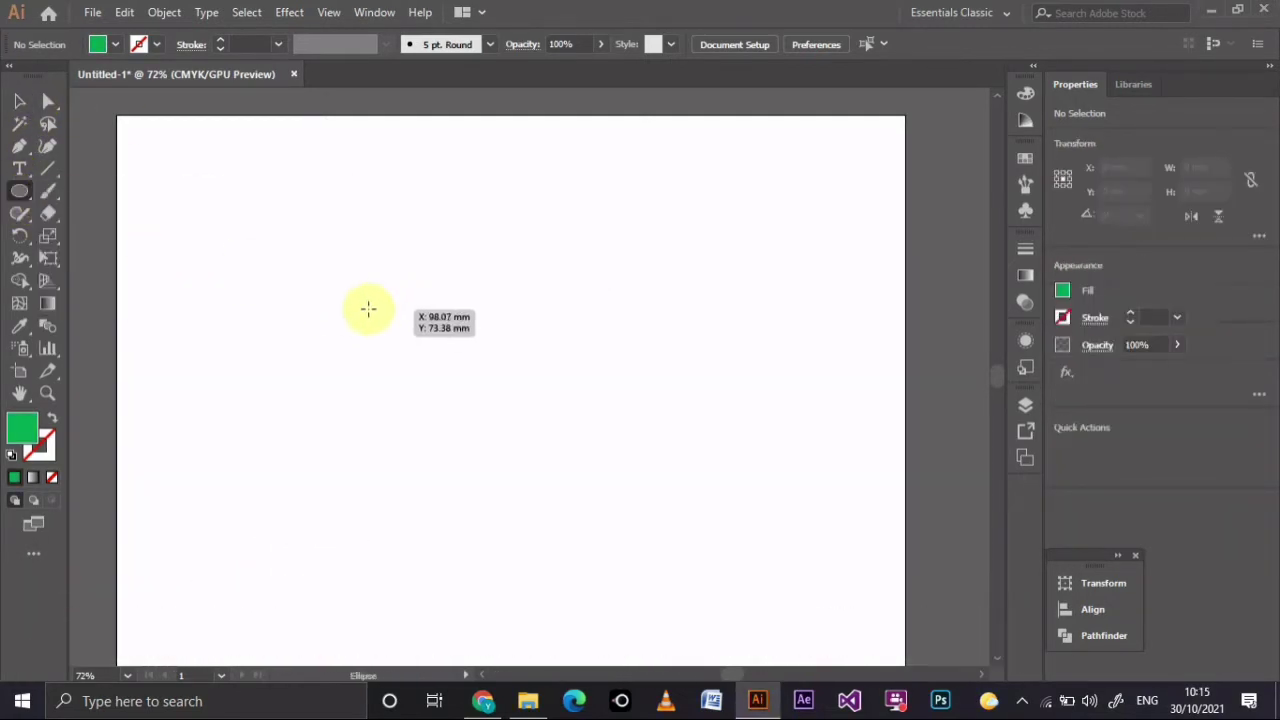
pyautogui.moveTo(360, 308); pyautogui.dragTo(496, 502)
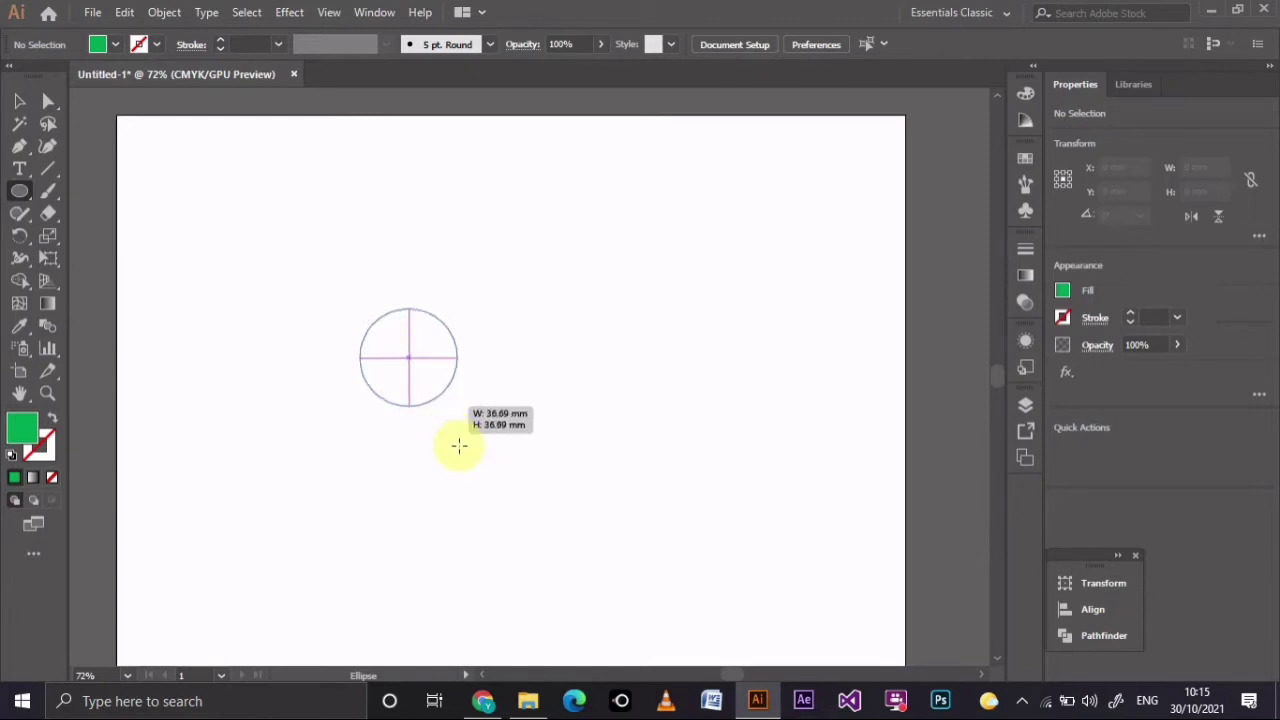
pyautogui.click(19, 102)
pyautogui.moveTo(432, 349); pyautogui.dragTo(581, 376)
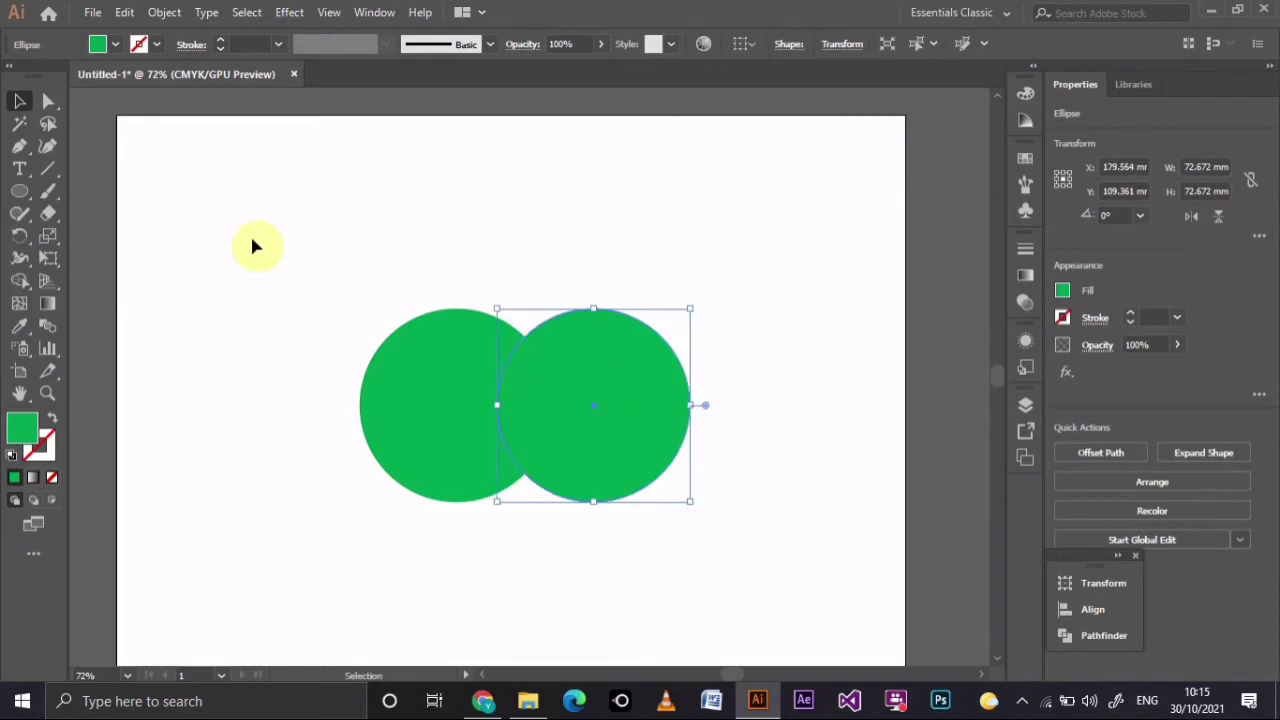
# Combine both circles with Pathfinder Intersect, keeping only their lens-shaped overlap.
pyautogui.moveTo(243, 229); pyautogui.dragTo(772, 515)
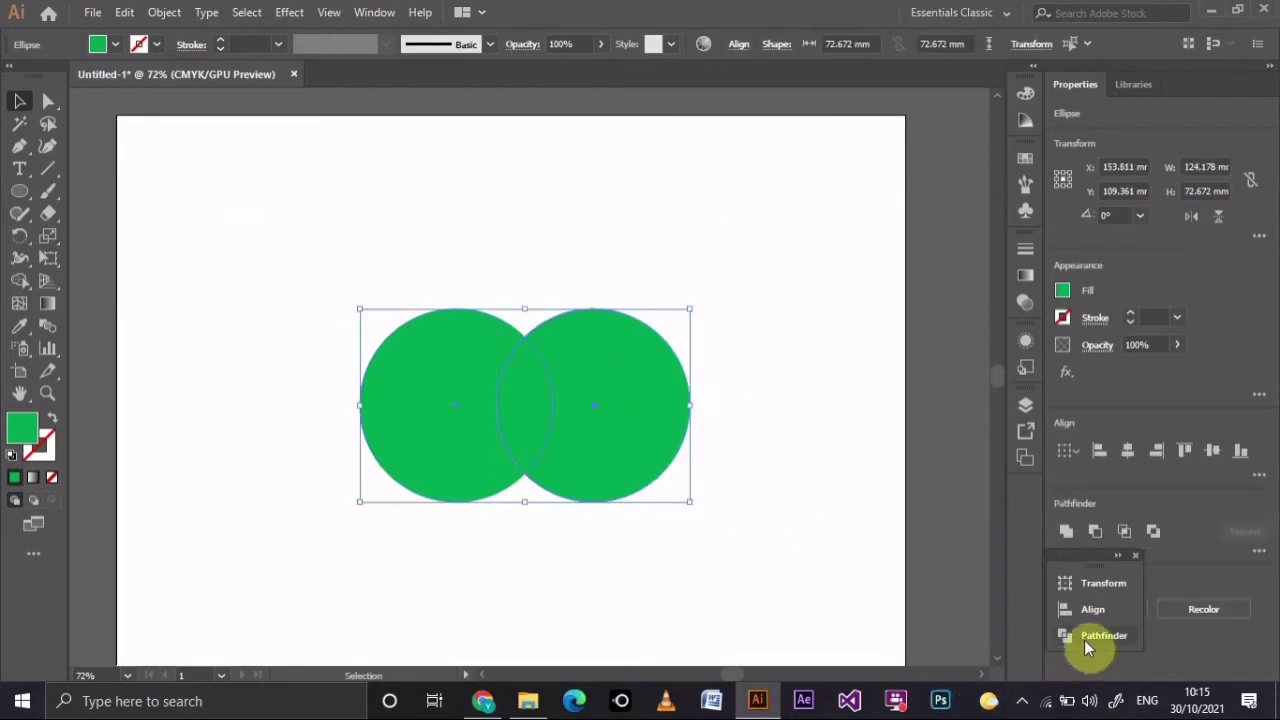
pyautogui.click(1084, 640)
pyautogui.click(880, 607)
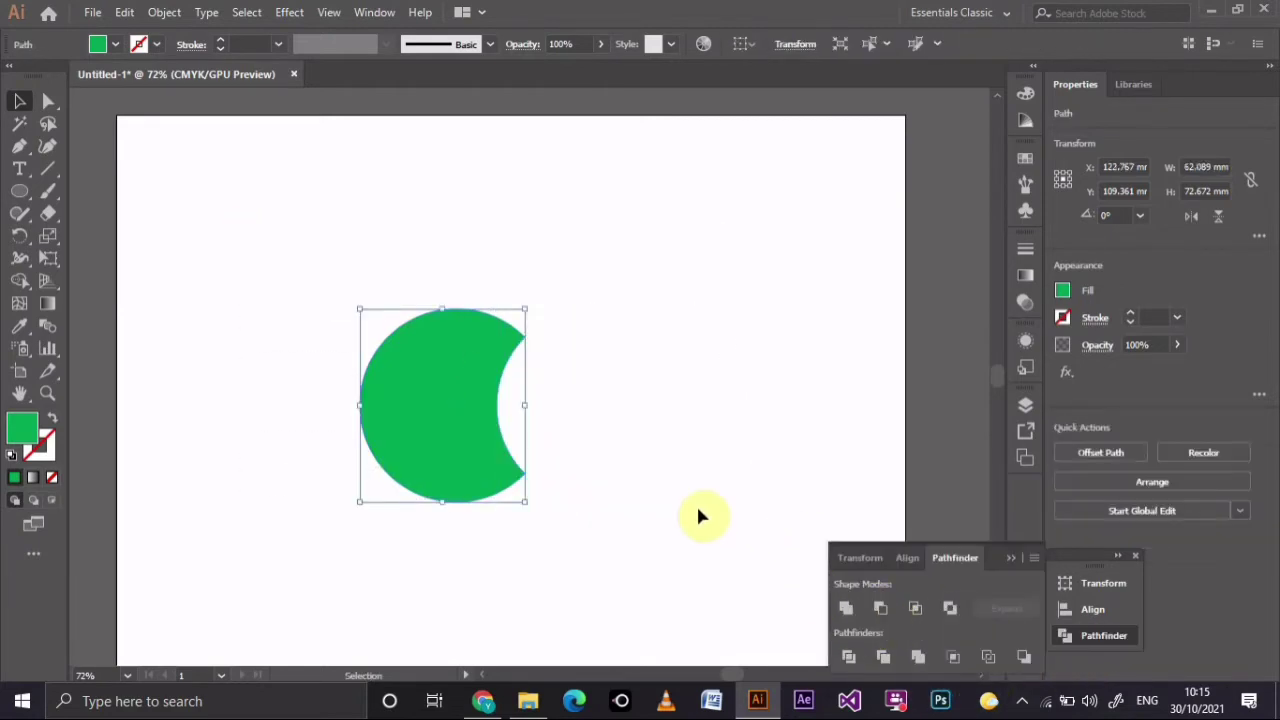
pyautogui.hotkey('ctrl', 'z')
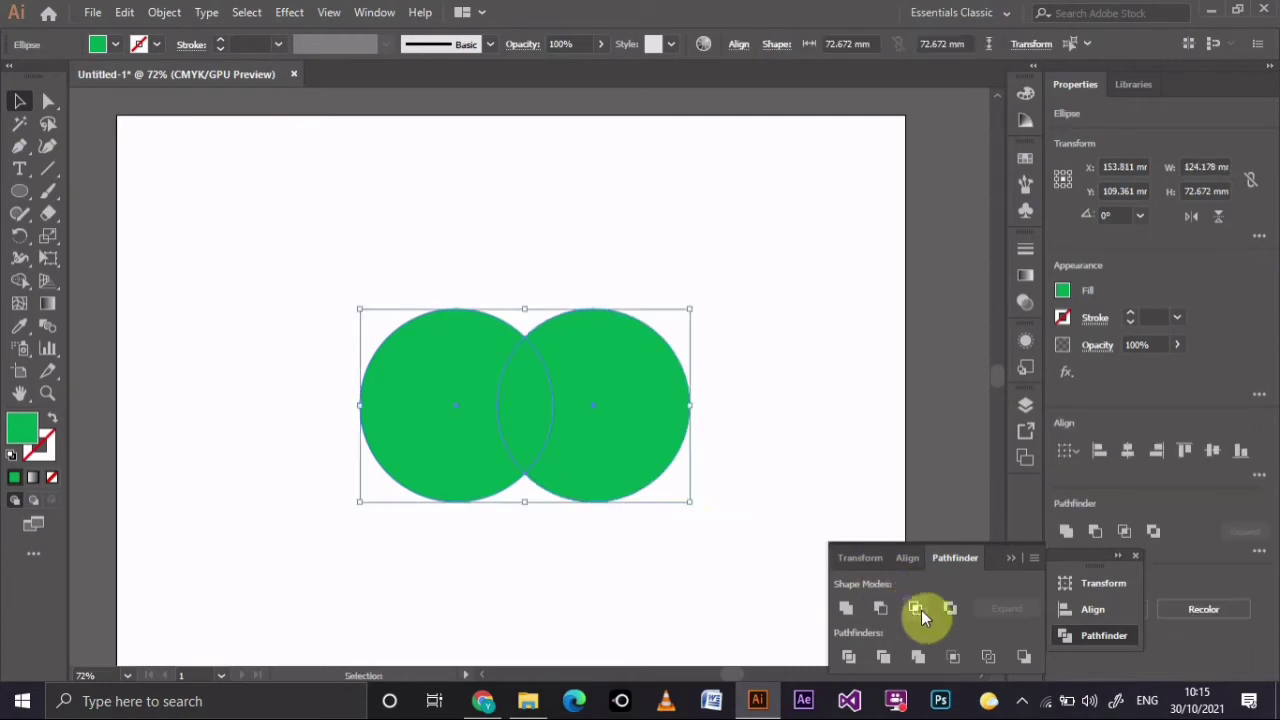
pyautogui.click(916, 608)
pyautogui.click(732, 462)
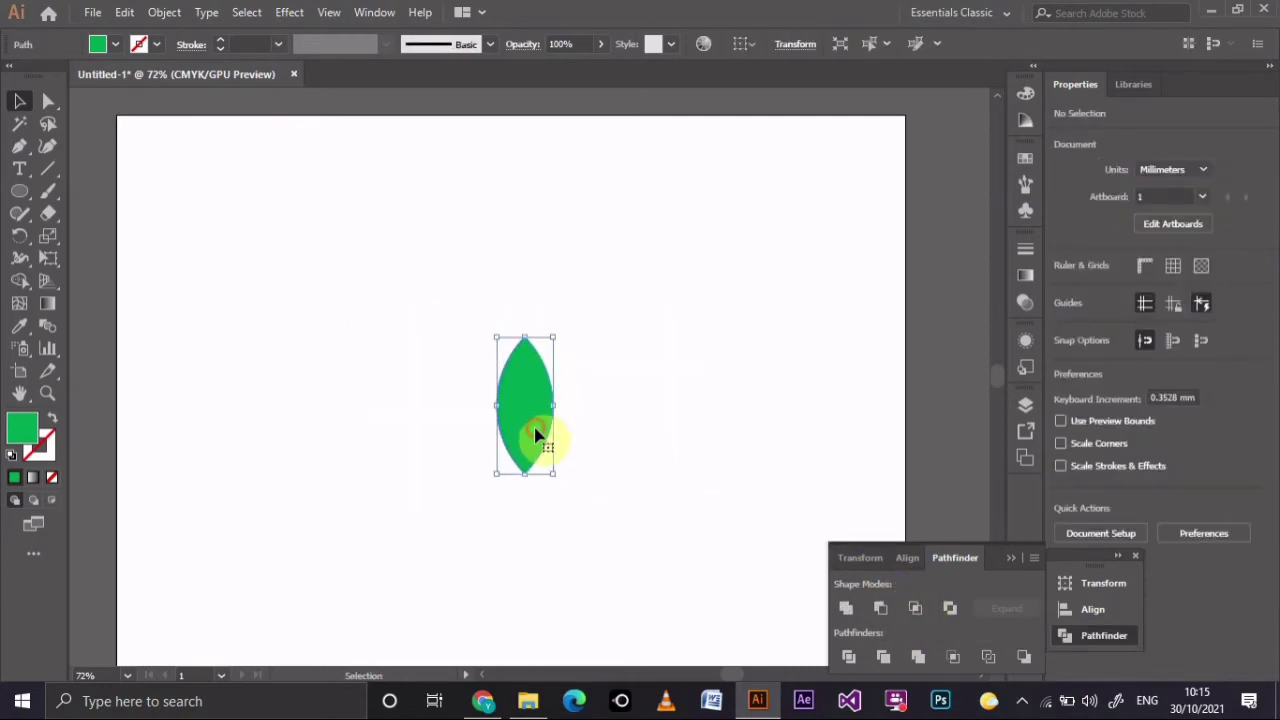
# Reposition the lens-shaped leaf and rotate it to a slant.
pyautogui.moveTo(537, 434); pyautogui.dragTo(542, 359)
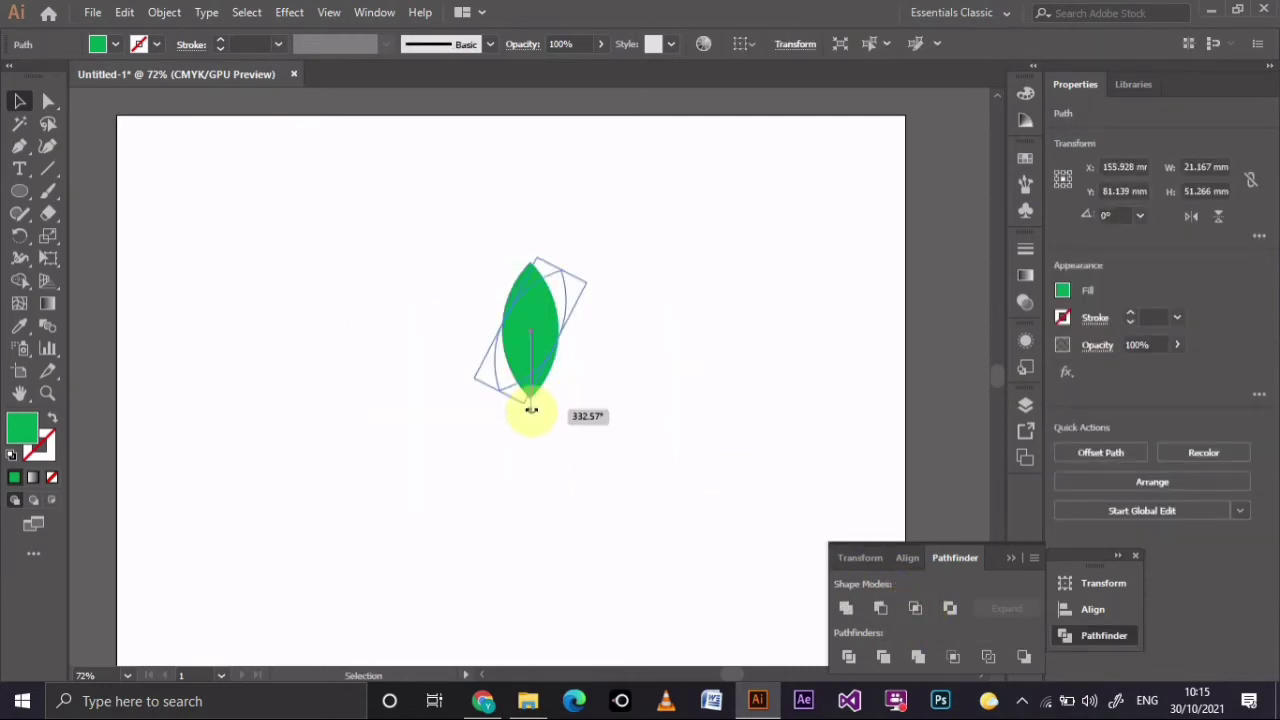
pyautogui.moveTo(568, 404)
pyautogui.mouseDown()
pyautogui.moveTo(600, 388)
pyautogui.moveTo(608, 363)
pyautogui.mouseUp()
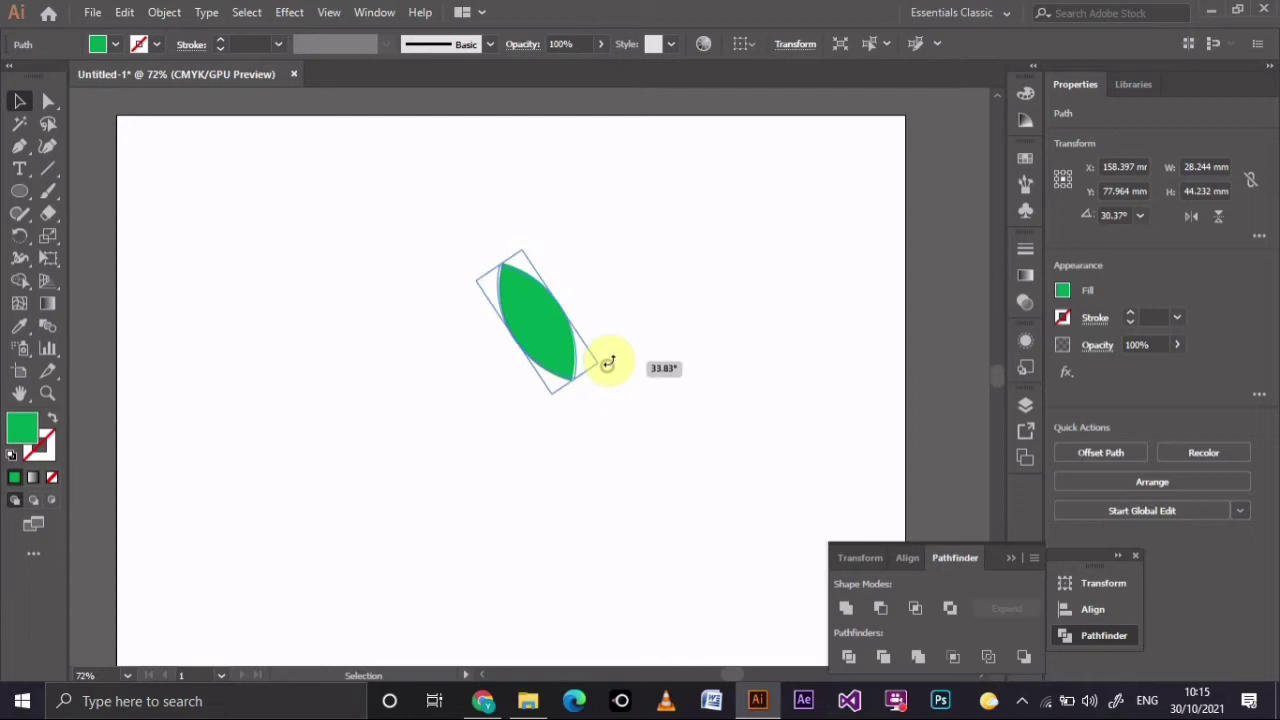
pyautogui.click(636, 465)
# Fill the leaf with dark green and duplicate it down-left beside the original.
pyautogui.click(558, 352)
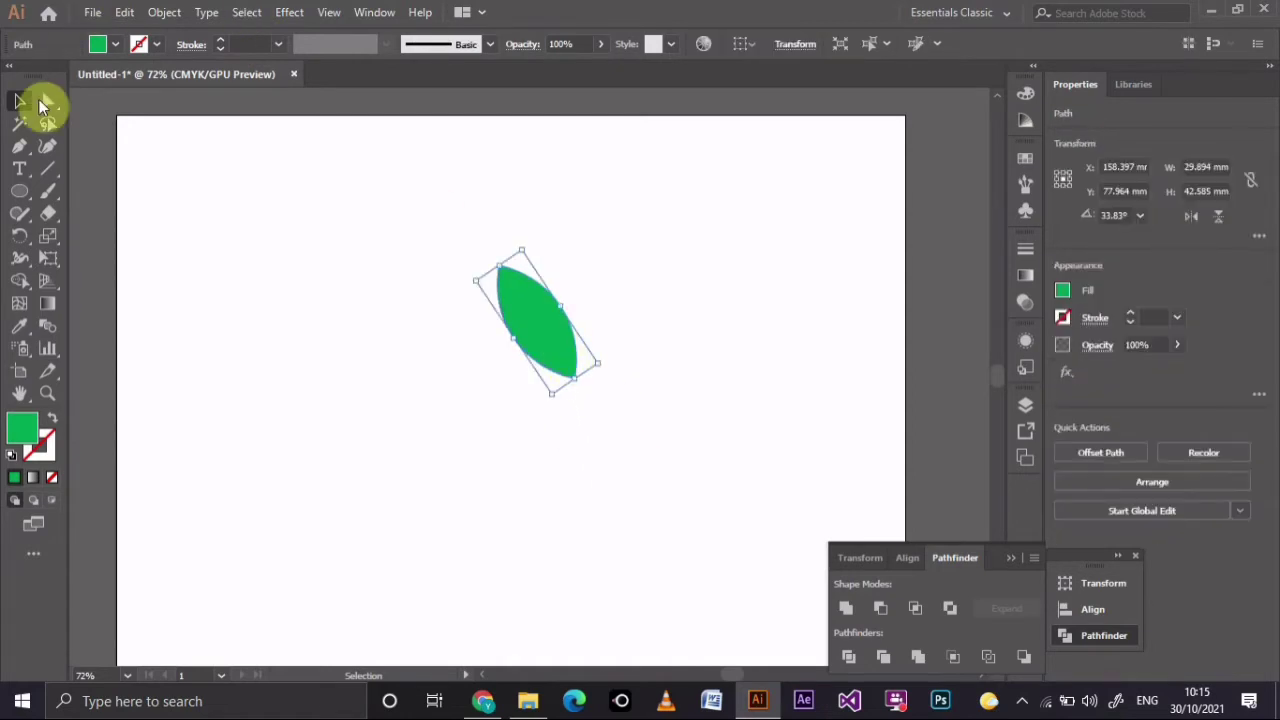
pyautogui.click(102, 48)
pyautogui.click(104, 103)
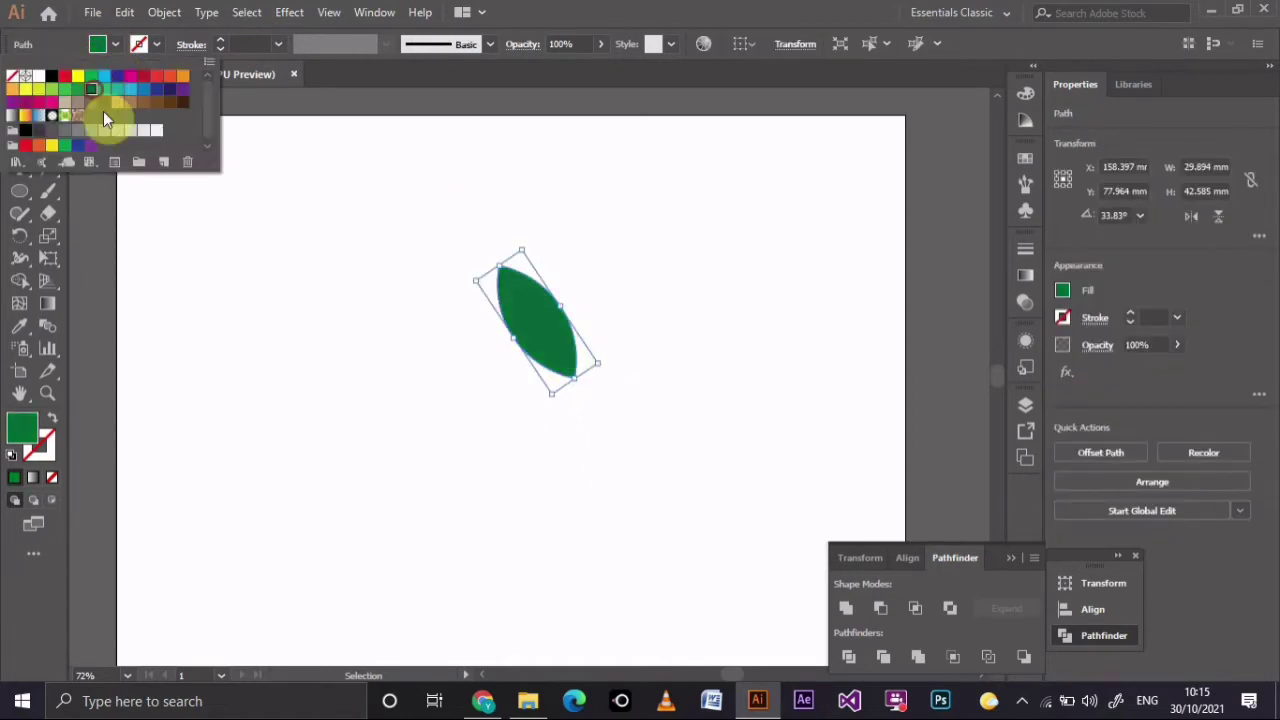
pyautogui.click(579, 230)
pyautogui.click(552, 362)
pyautogui.moveTo(548, 362)
pyautogui.mouseDown()
pyautogui.moveTo(508, 371)
pyautogui.moveTo(530, 418)
pyautogui.moveTo(533, 400)
pyautogui.moveTo(500, 381)
pyautogui.moveTo(548, 414)
pyautogui.mouseUp()
# Fill the copied leaf light green and send it behind the dark leaf.
pyautogui.click(115, 44)
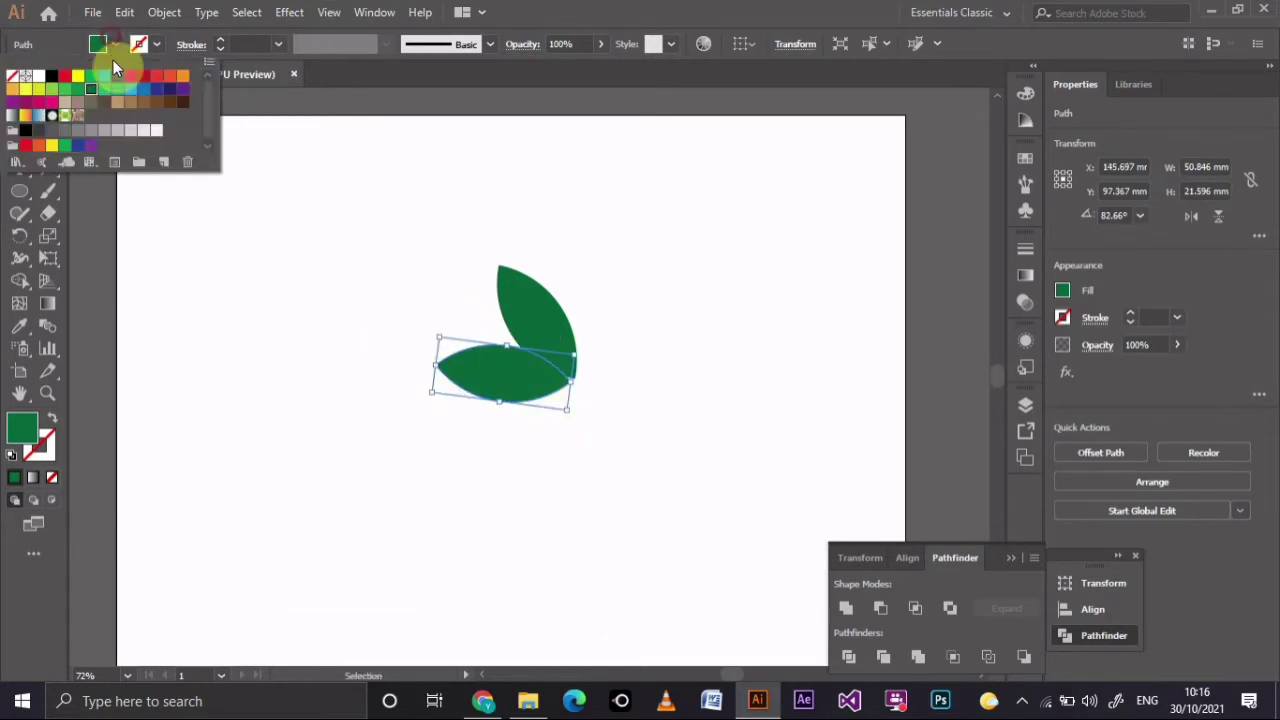
pyautogui.click(77, 103)
pyautogui.click(299, 318)
pyautogui.click(340, 372)
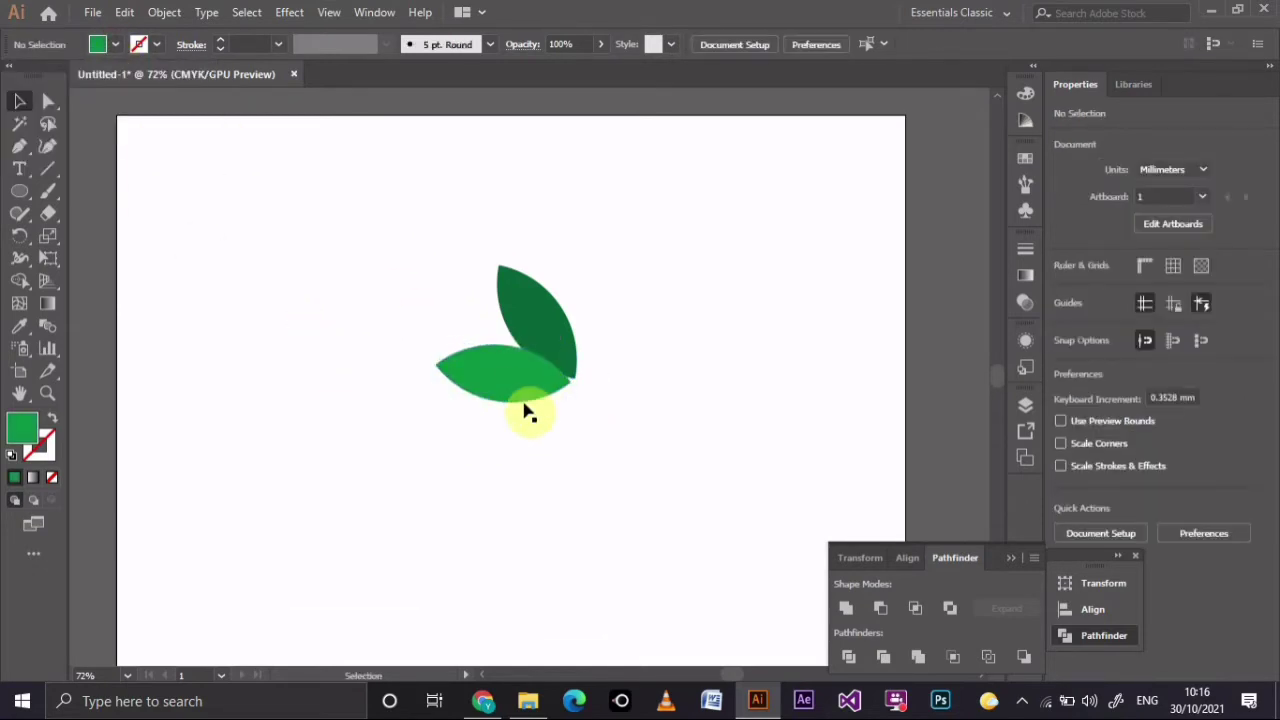
pyautogui.click(485, 400)
pyautogui.rightClick(506, 394)
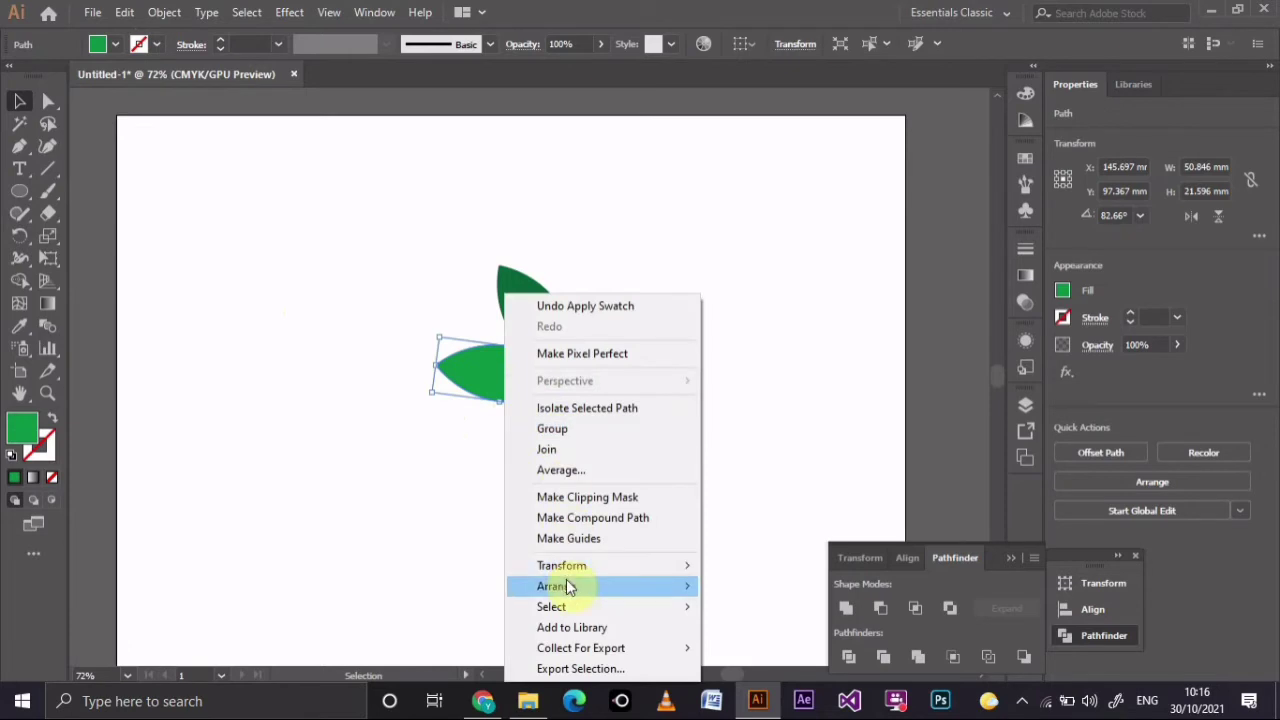
pyautogui.moveTo(560, 586)
pyautogui.click(760, 648)
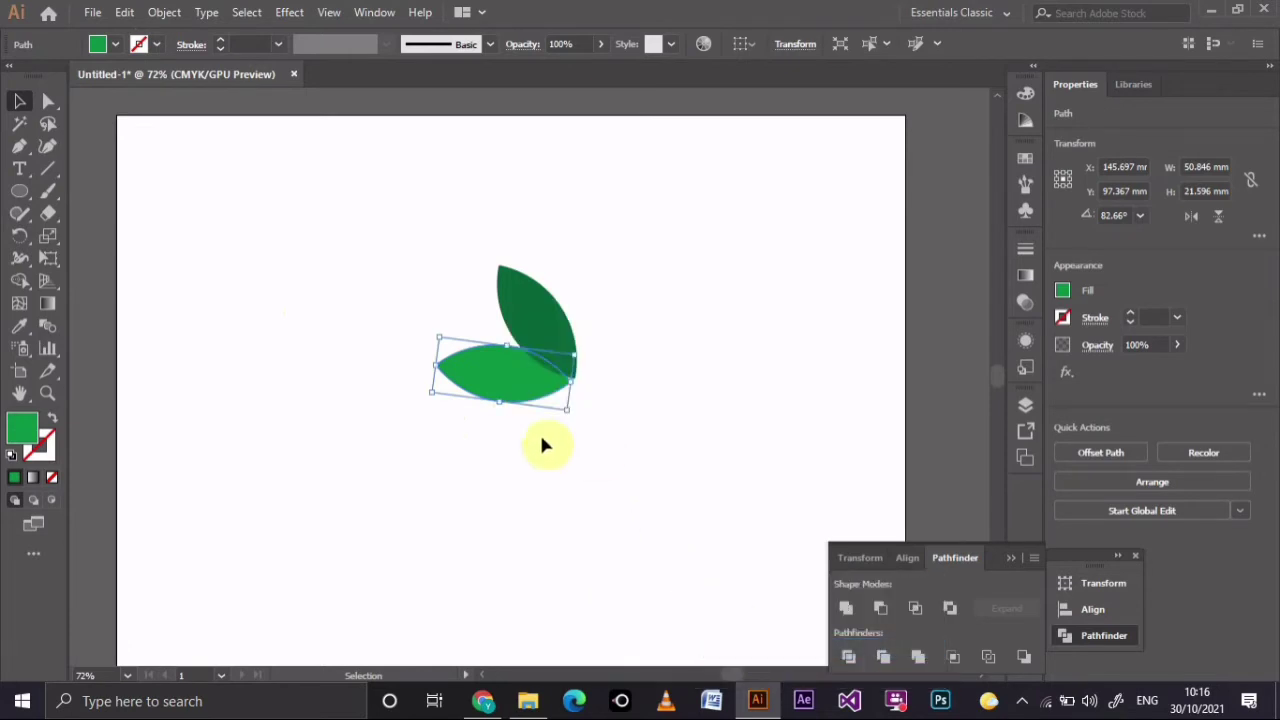
# Rotate the light leaf nearly horizontal and duplicate a dark leaf below it.
pyautogui.moveTo(473, 378); pyautogui.dragTo(506, 387)
pyautogui.click(645, 428)
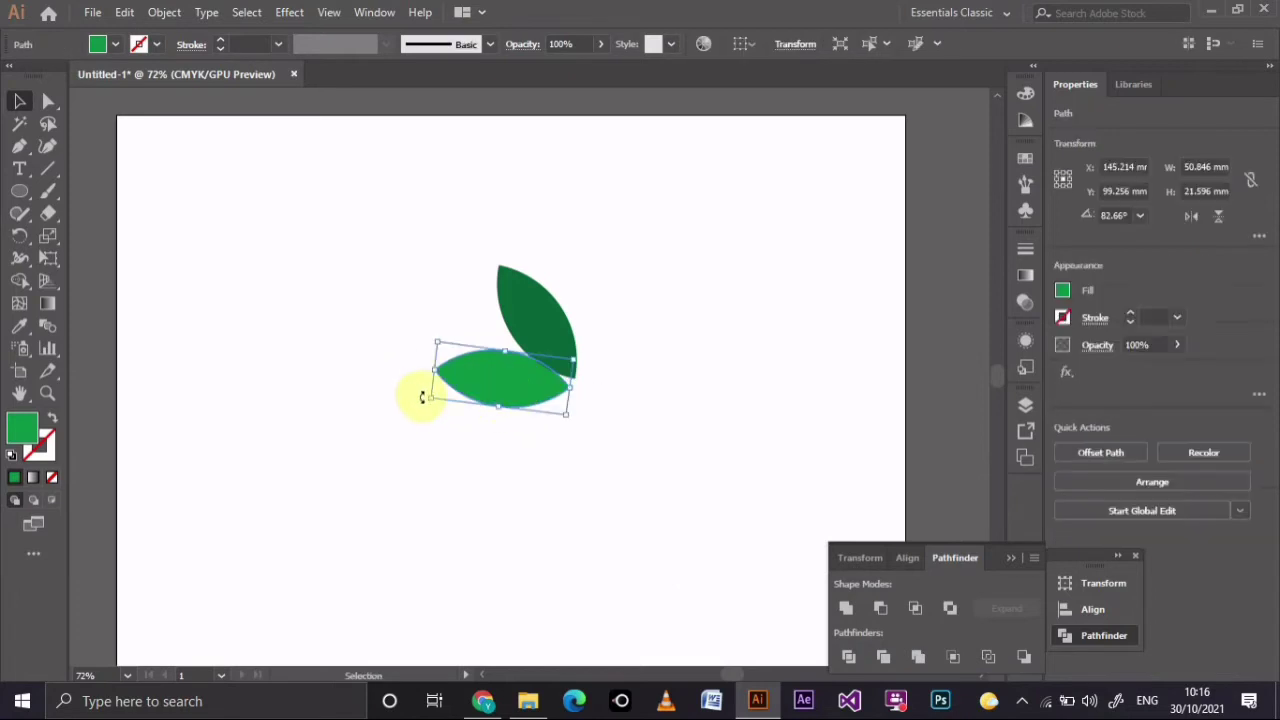
pyautogui.moveTo(422, 397)
pyautogui.mouseDown()
pyautogui.moveTo(443, 380)
pyautogui.moveTo(530, 397)
pyautogui.moveTo(537, 420)
pyautogui.moveTo(516, 376)
pyautogui.moveTo(543, 447)
pyautogui.mouseUp()
pyautogui.click(600, 460)
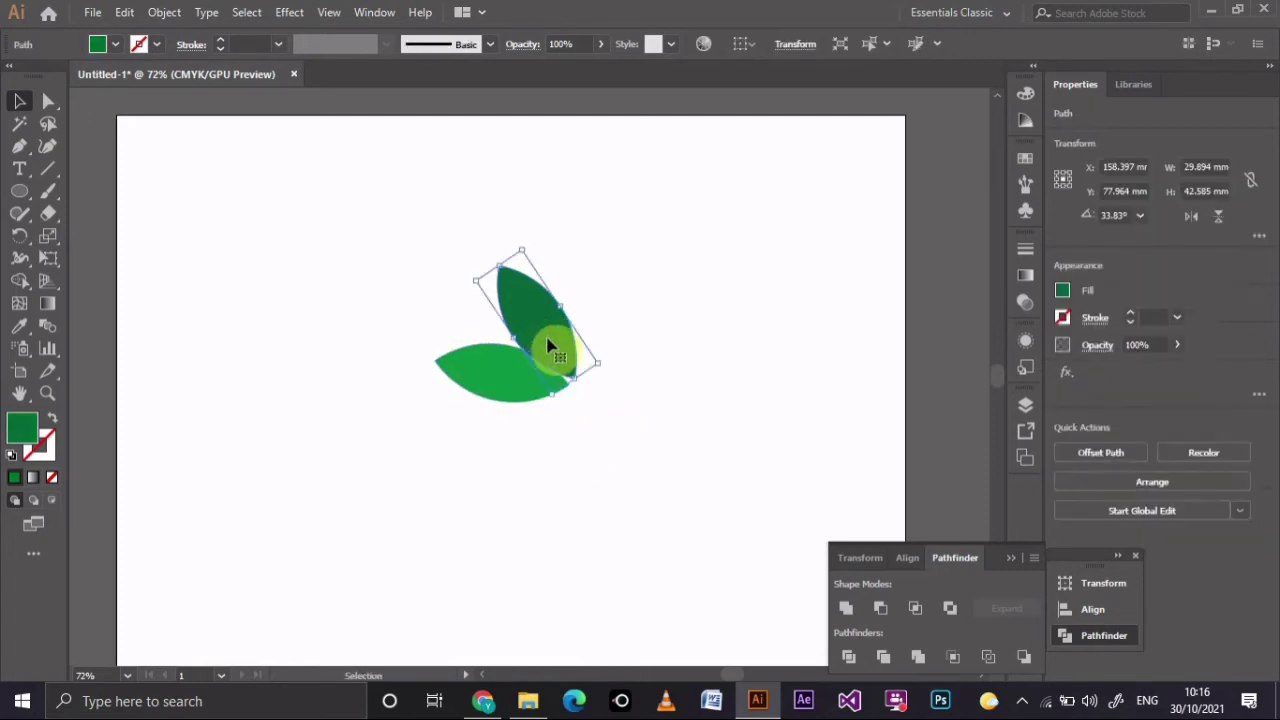
pyautogui.moveTo(586, 494); pyautogui.dragTo(535, 416)
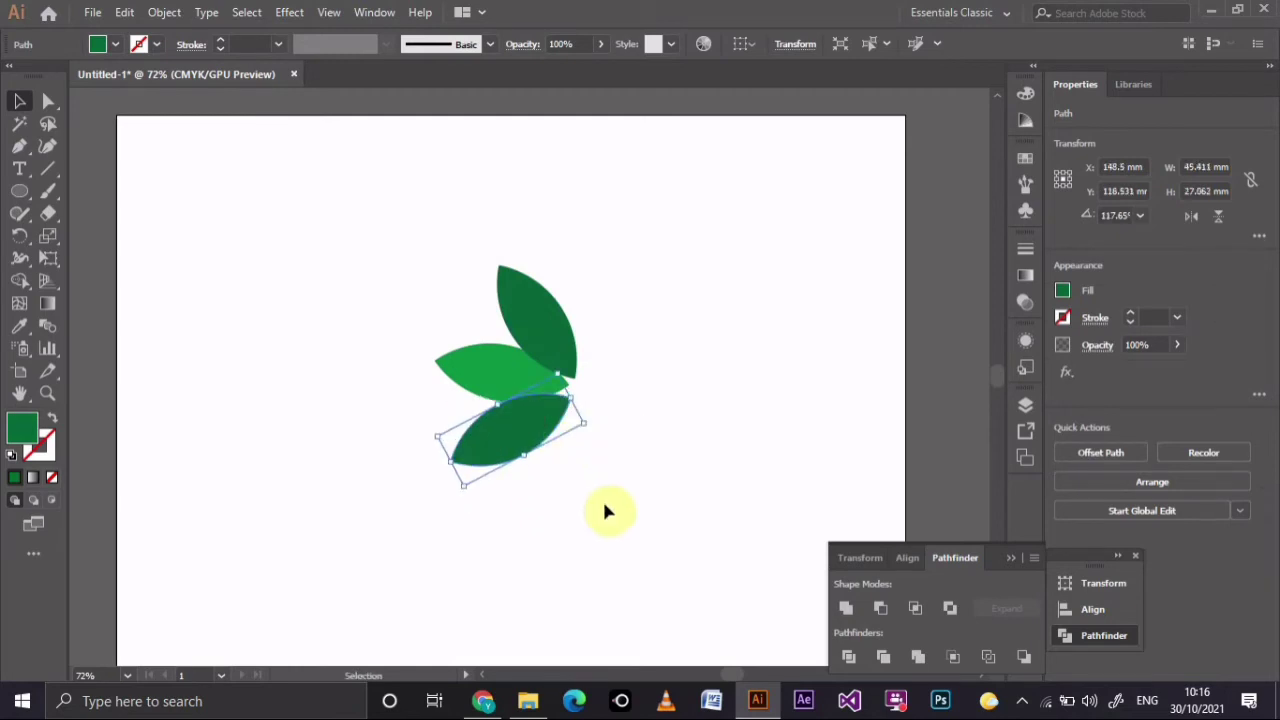
# Send the new lower dark leaf behind the others and nudge it into place.
pyautogui.rightClick(530, 455)
pyautogui.moveTo(569, 321)
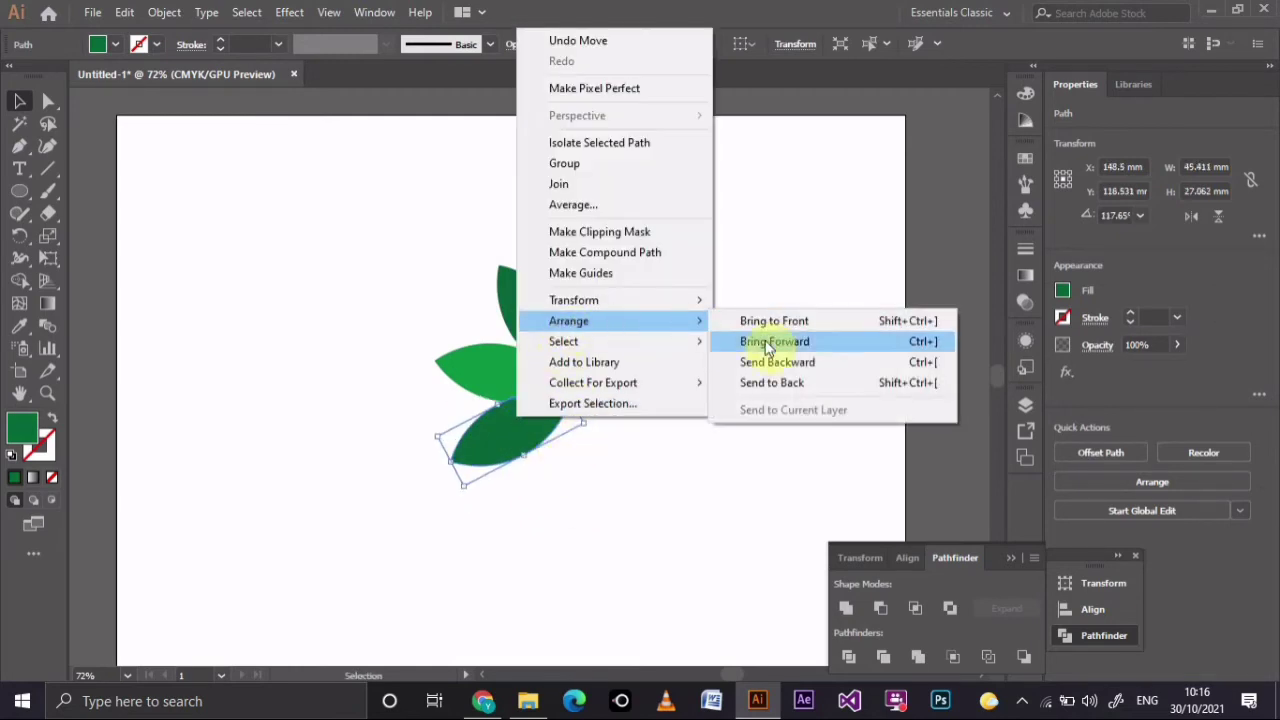
pyautogui.click(768, 383)
pyautogui.click(551, 478)
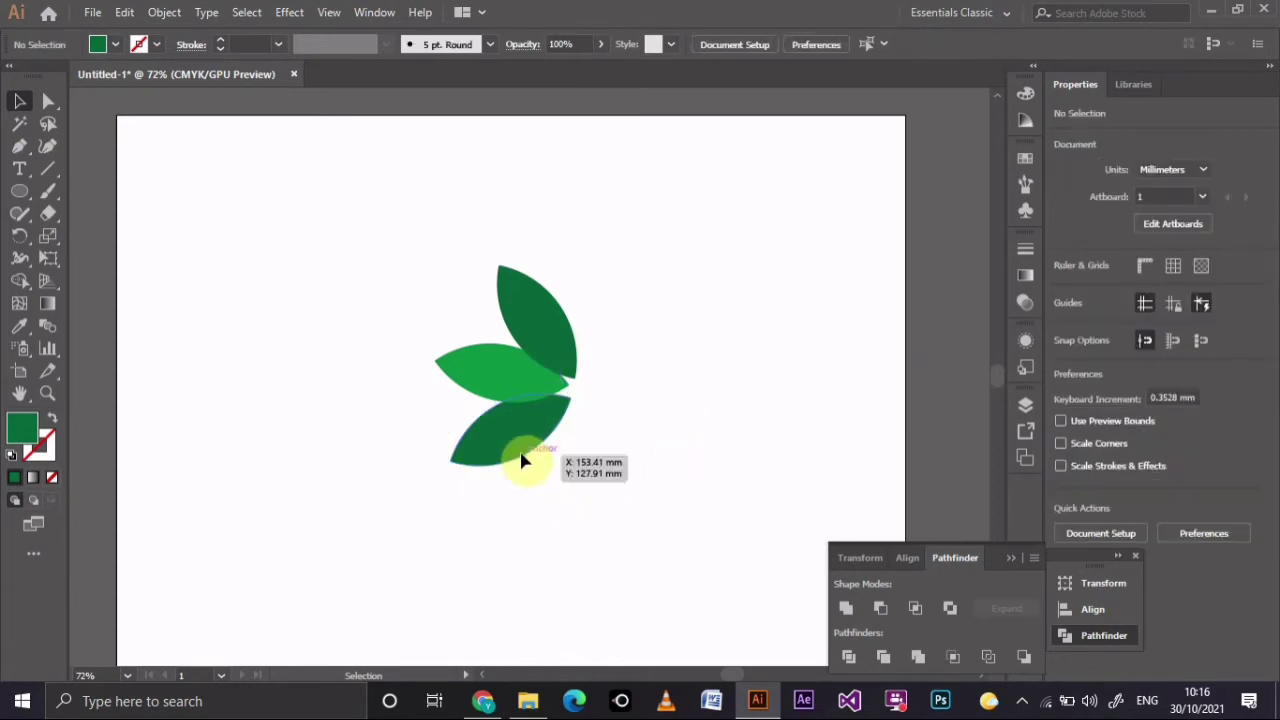
pyautogui.moveTo(517, 450); pyautogui.dragTo(503, 447)
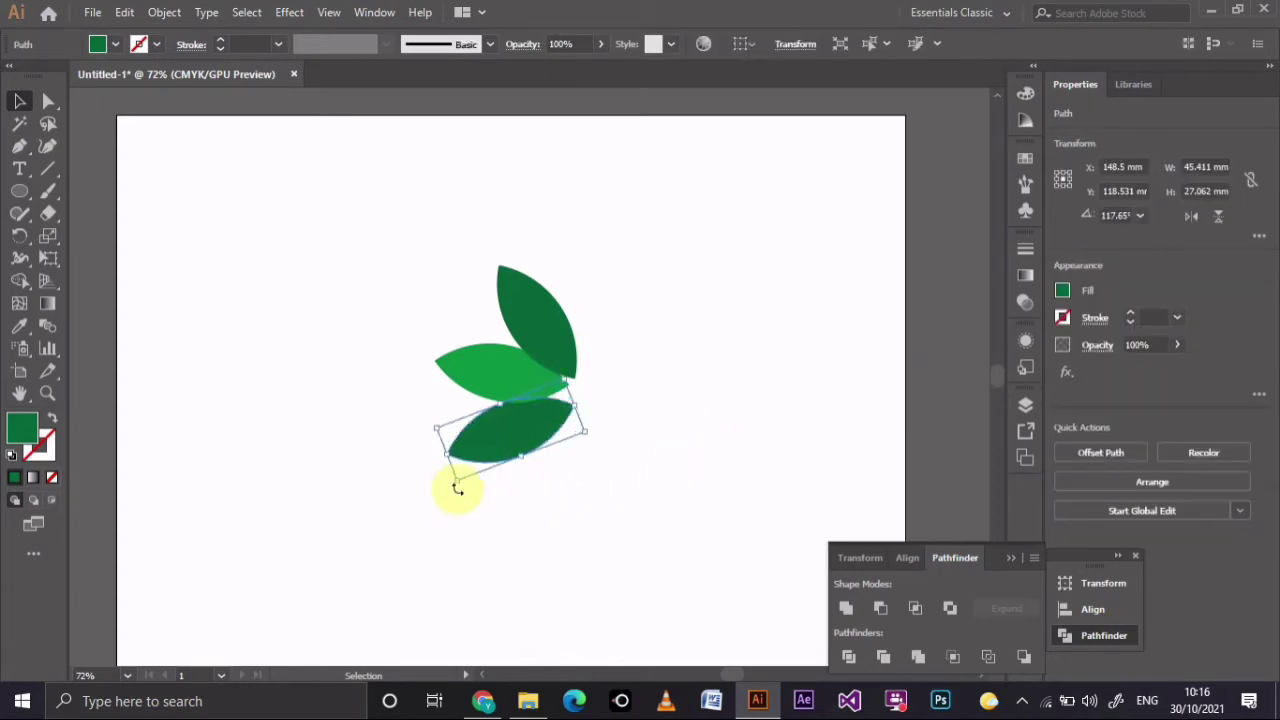
pyautogui.click(583, 503)
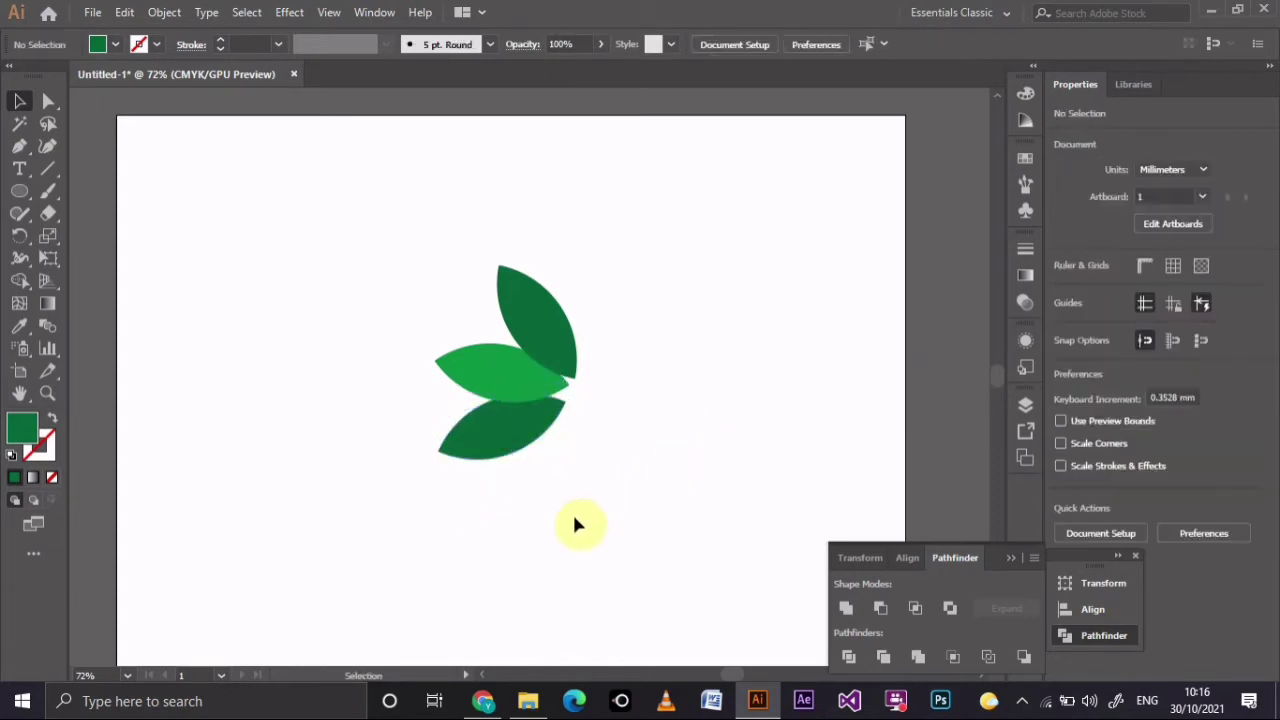
# Duplicate the light leaf down-right and rotate it upright beside the dark leaf.
pyautogui.click(501, 395)
pyautogui.moveTo(503, 390); pyautogui.dragTo(551, 493)
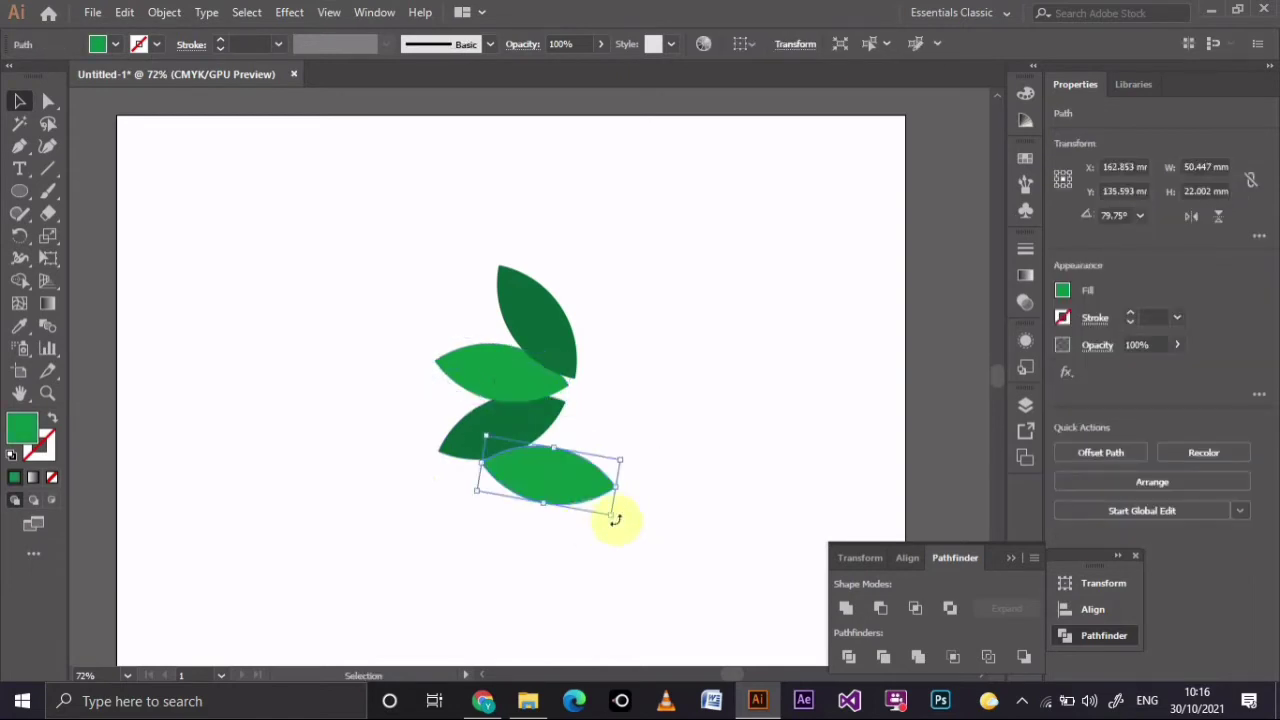
pyautogui.moveTo(614, 526); pyautogui.dragTo(627, 428)
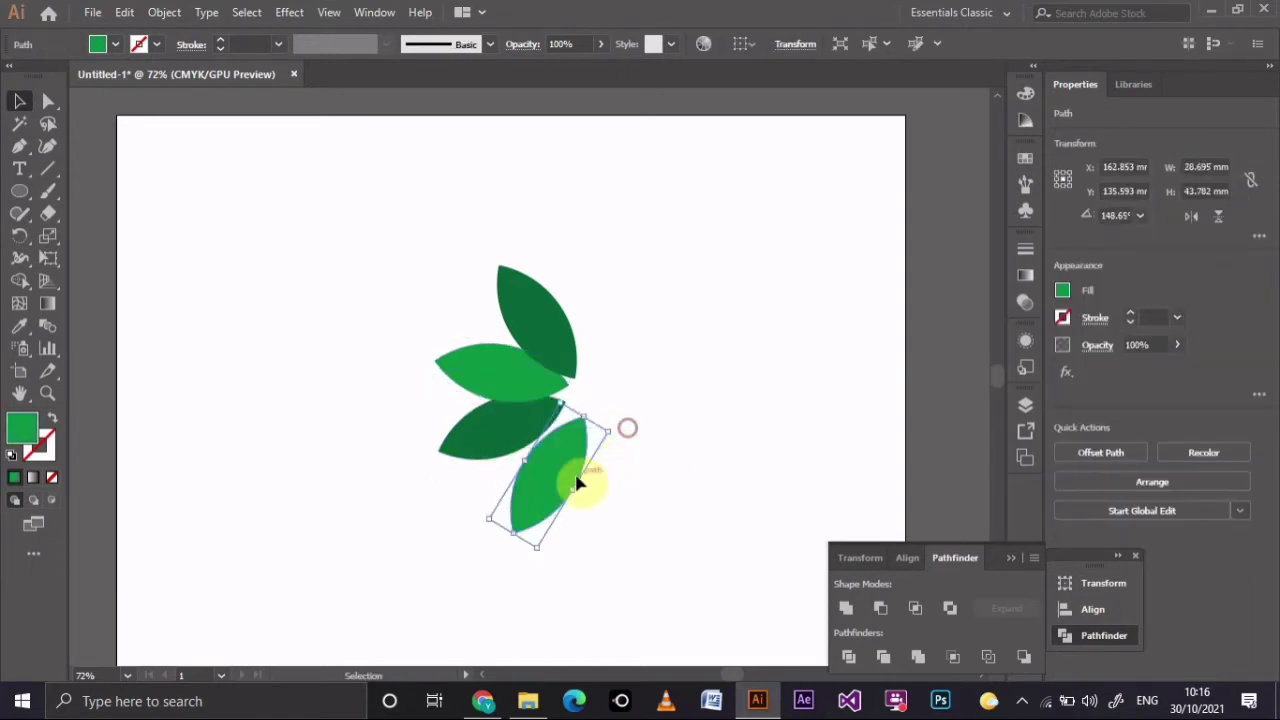
pyautogui.moveTo(545, 480); pyautogui.dragTo(534, 474)
pyautogui.click(611, 493)
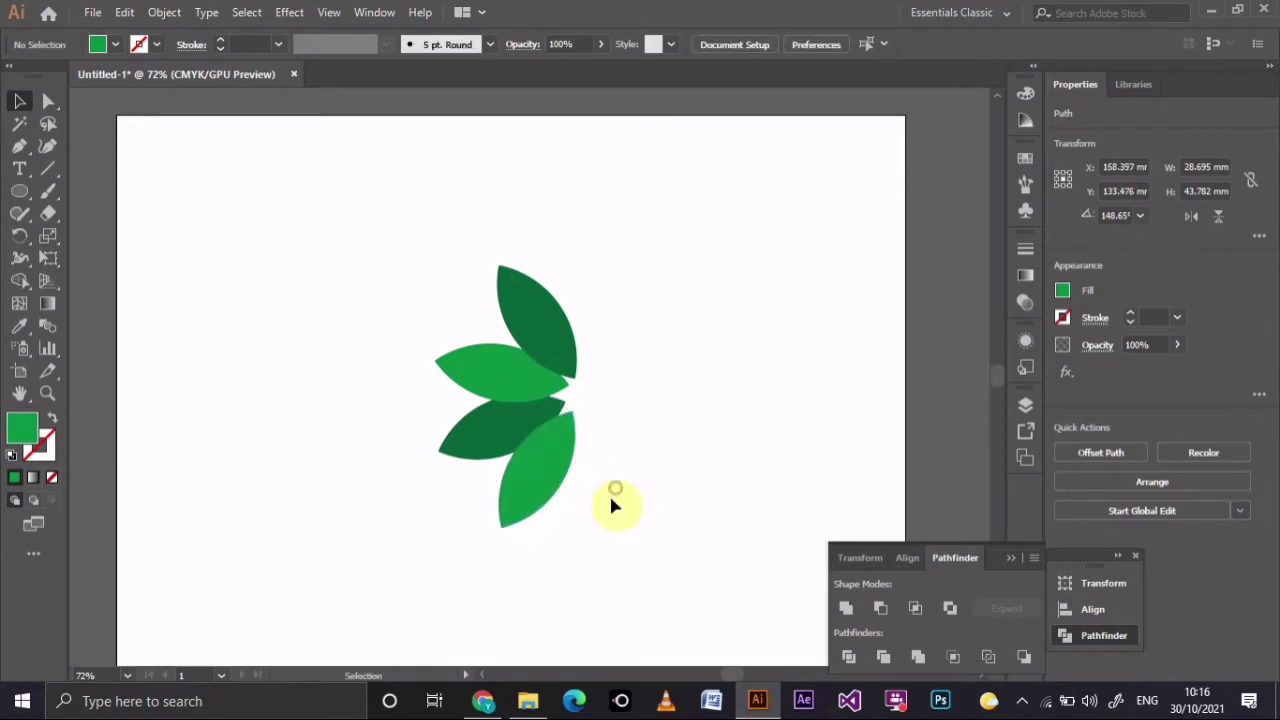
# Send the lower light-green leaf to the back and rotate it to about 148.65°.
pyautogui.click(560, 475)
pyautogui.rightClick(560, 475)
pyautogui.moveTo(607, 368)
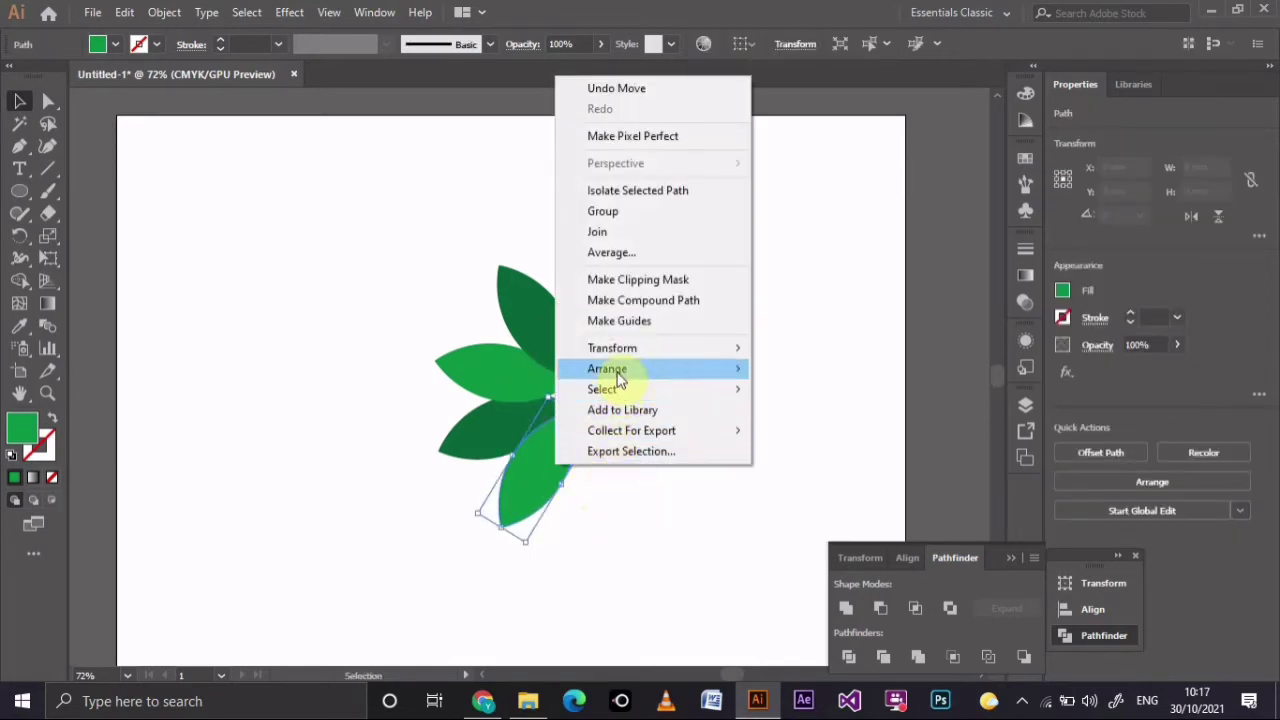
pyautogui.click(815, 431)
pyautogui.click(763, 437)
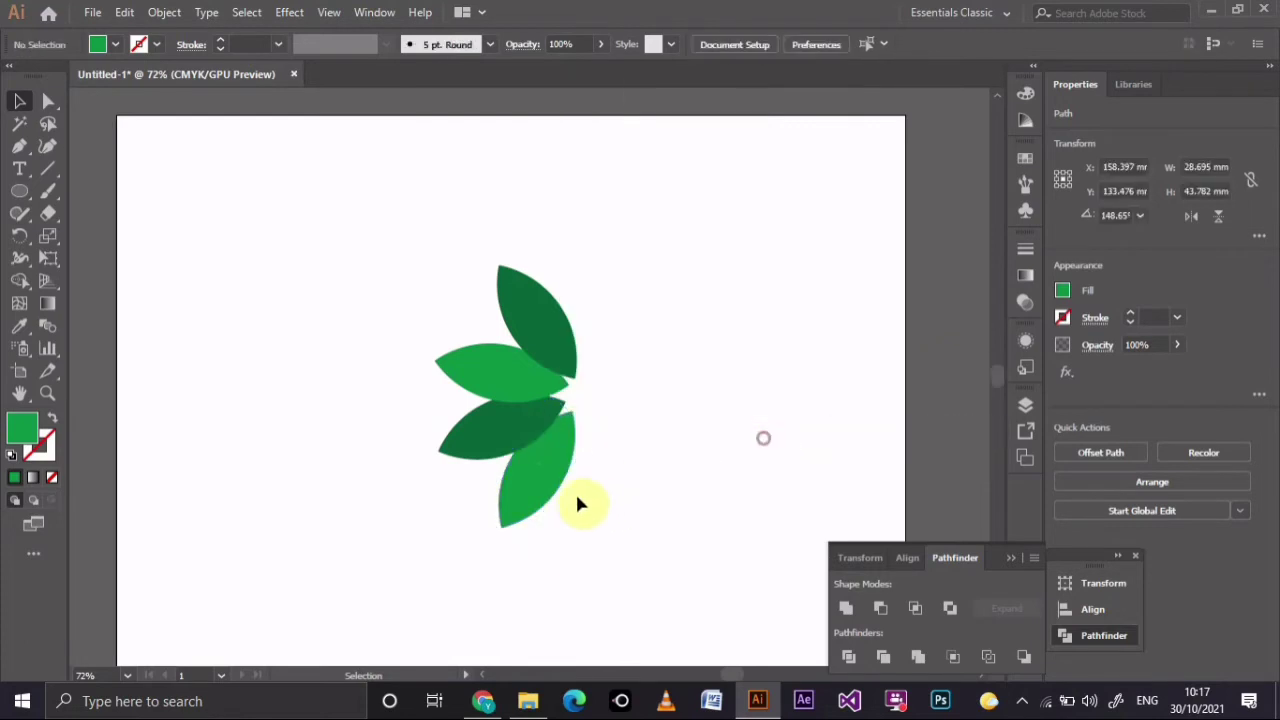
pyautogui.click(549, 477)
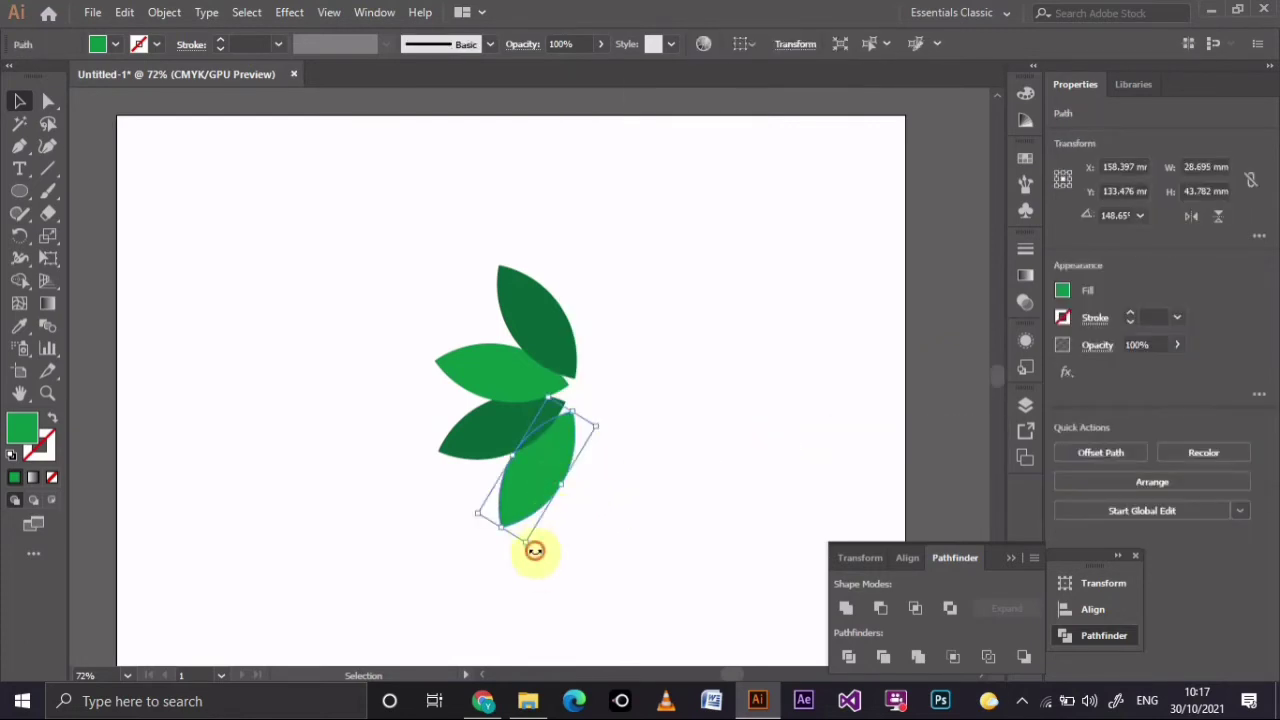
pyautogui.moveTo(534, 550); pyautogui.dragTo(532, 548)
pyautogui.click(630, 540)
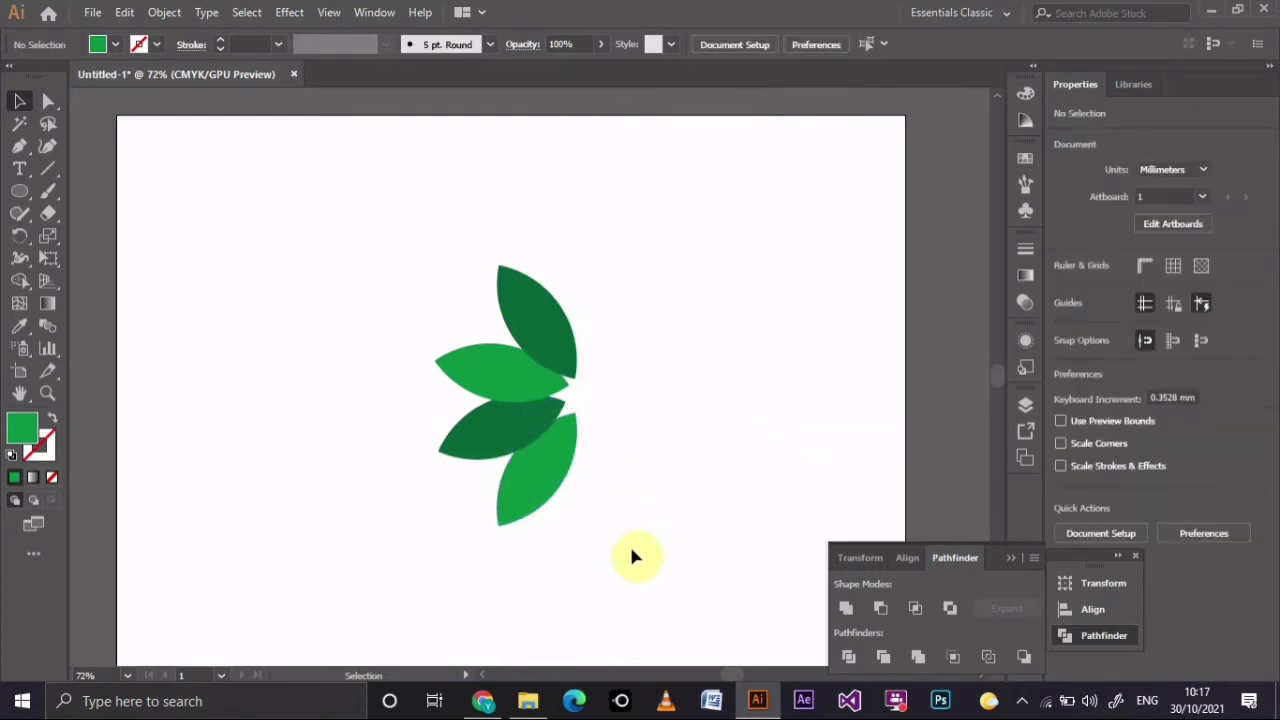
# Copy the dark leaf down-right, rotate it into place, and send it behind the light leaf.
pyautogui.click(527, 455)
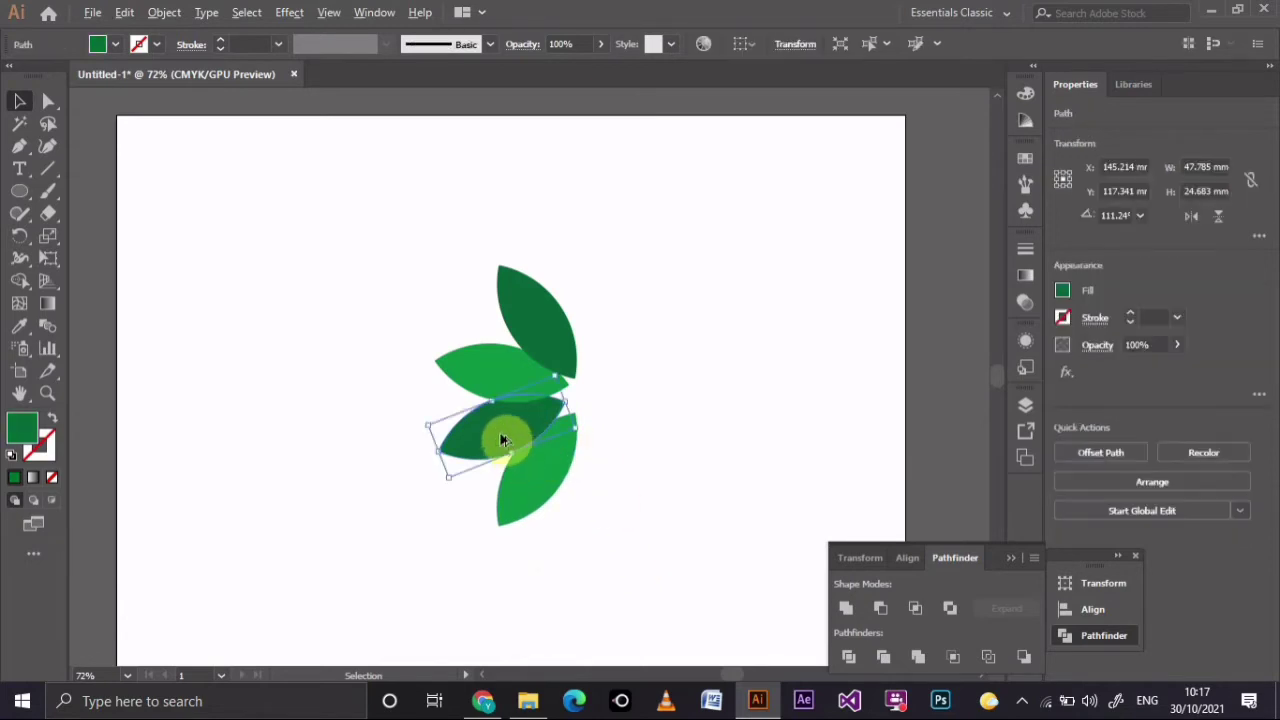
pyautogui.moveTo(527, 455); pyautogui.dragTo(643, 499)
pyautogui.moveTo(722, 494); pyautogui.dragTo(688, 560)
pyautogui.moveTo(655, 505)
pyautogui.mouseDown()
pyautogui.moveTo(625, 498)
pyautogui.moveTo(675, 527)
pyautogui.moveTo(609, 486)
pyautogui.mouseUp()
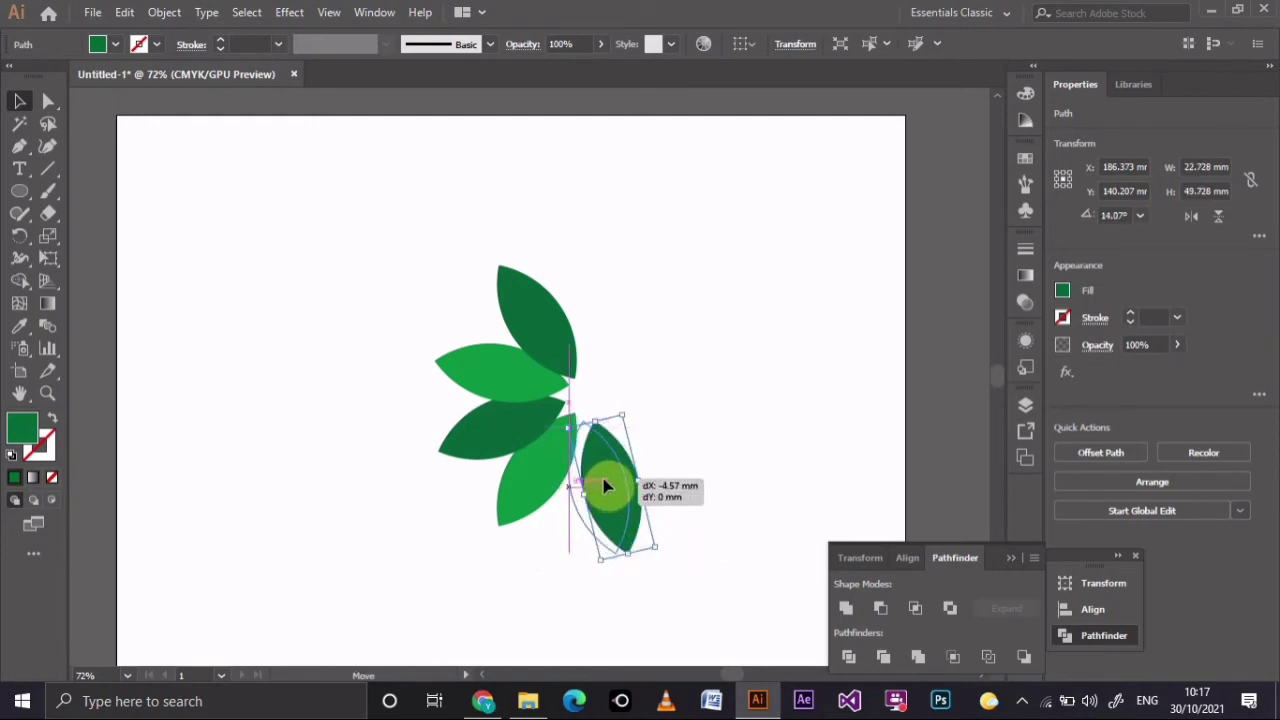
pyautogui.moveTo(609, 486); pyautogui.dragTo(605, 486)
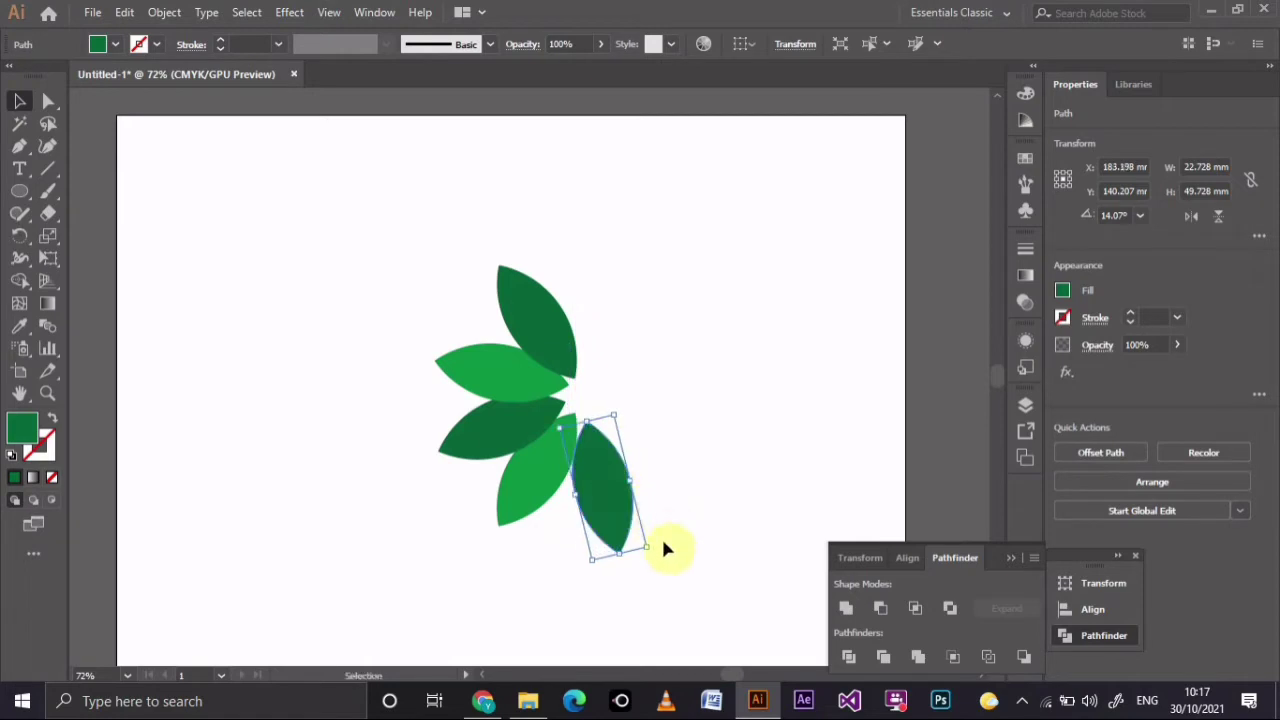
pyautogui.moveTo(657, 548); pyautogui.dragTo(646, 552)
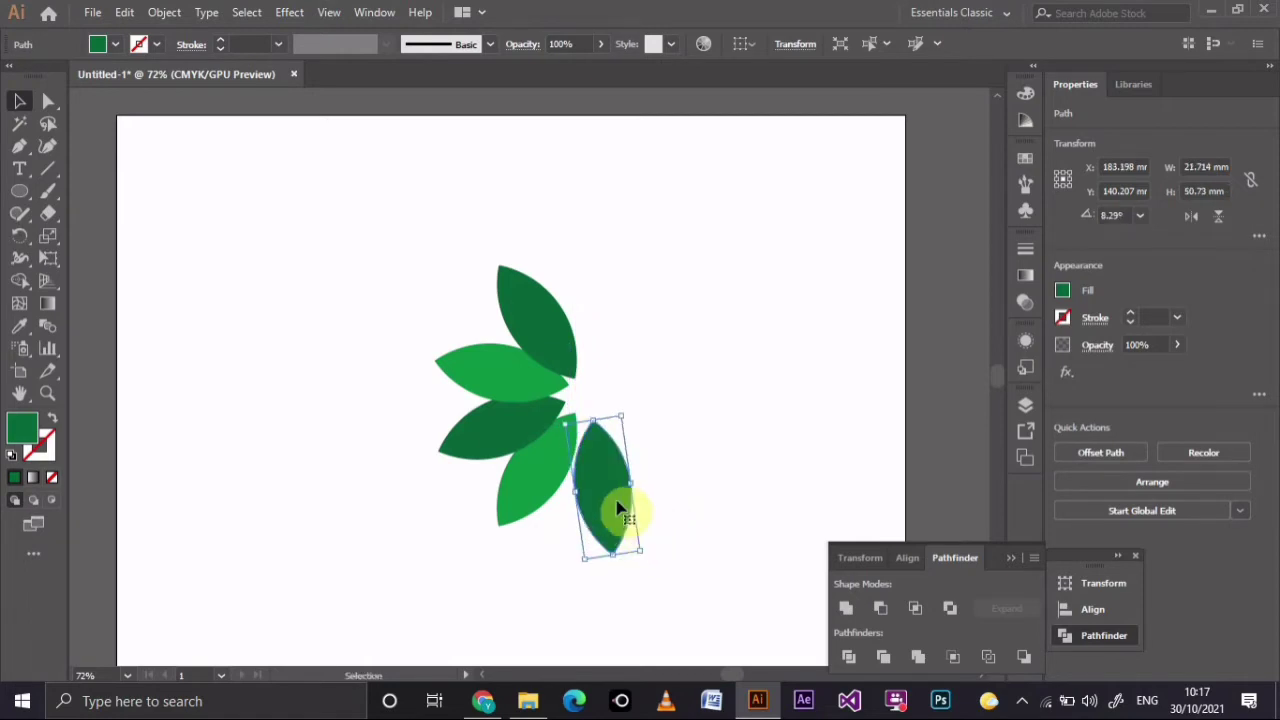
pyautogui.moveTo(617, 508); pyautogui.dragTo(609, 508)
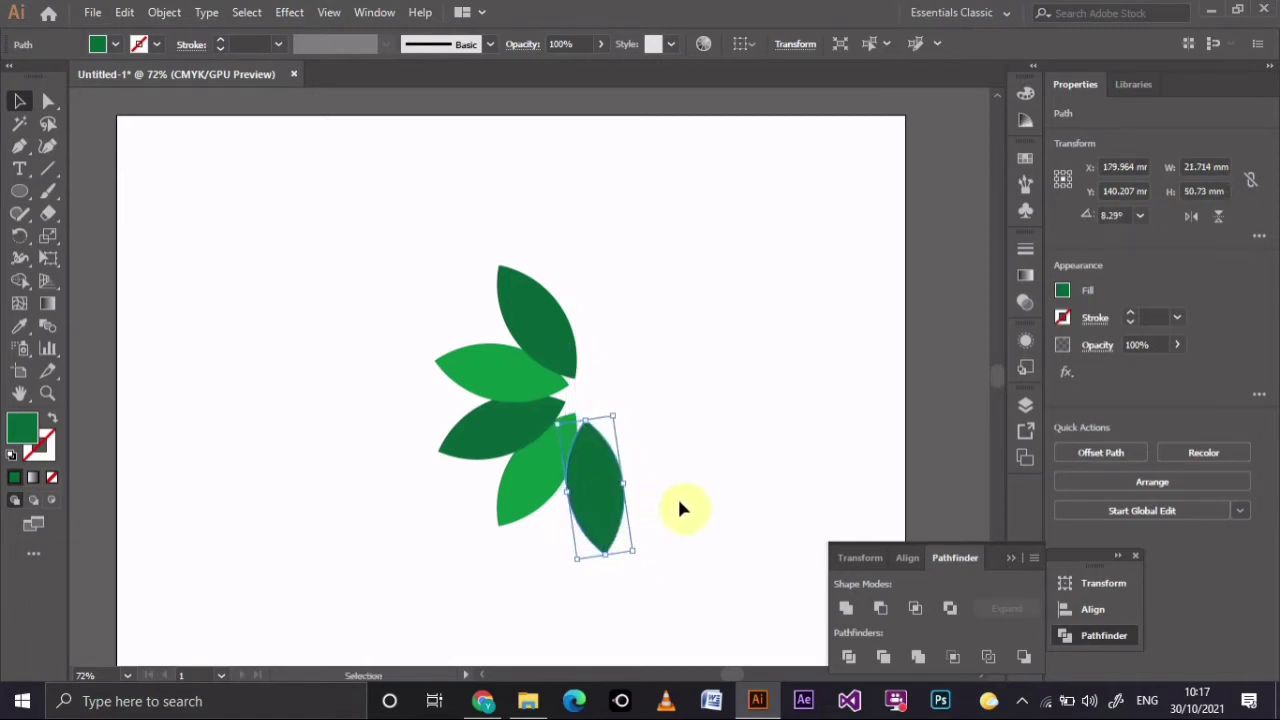
pyautogui.rightClick(612, 515)
pyautogui.moveTo(660, 400)
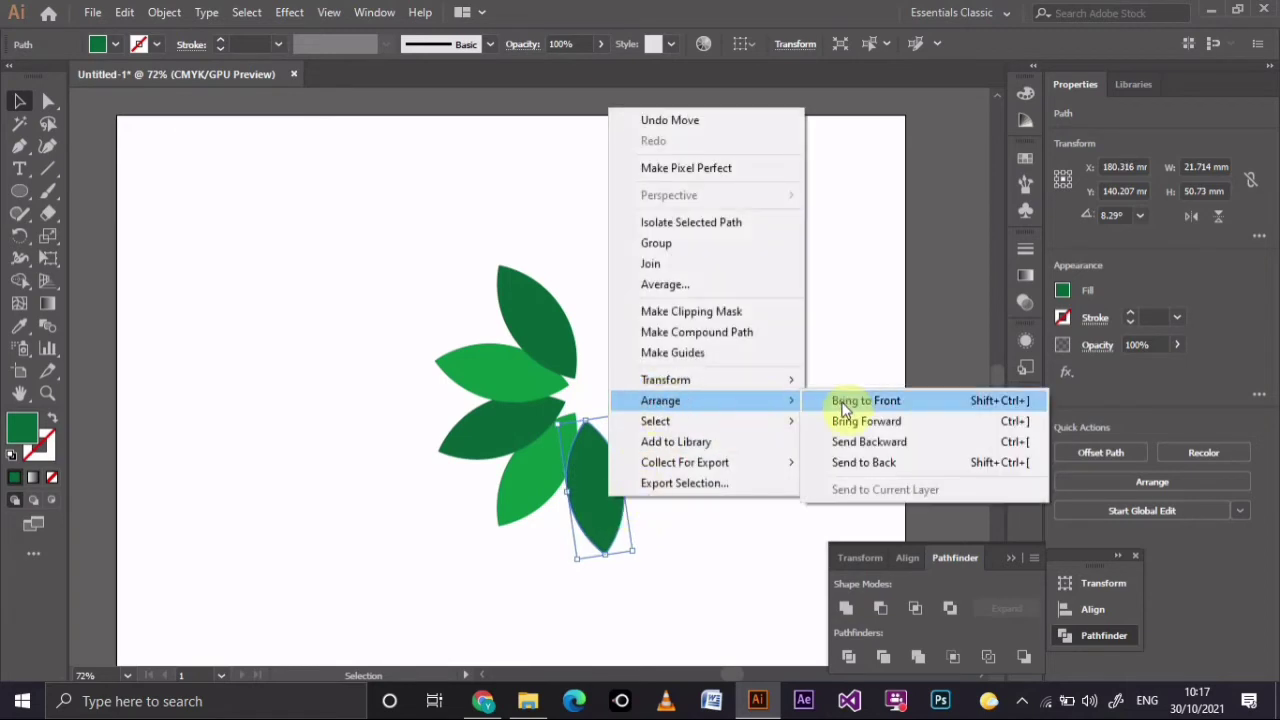
pyautogui.click(857, 462)
pyautogui.click(786, 443)
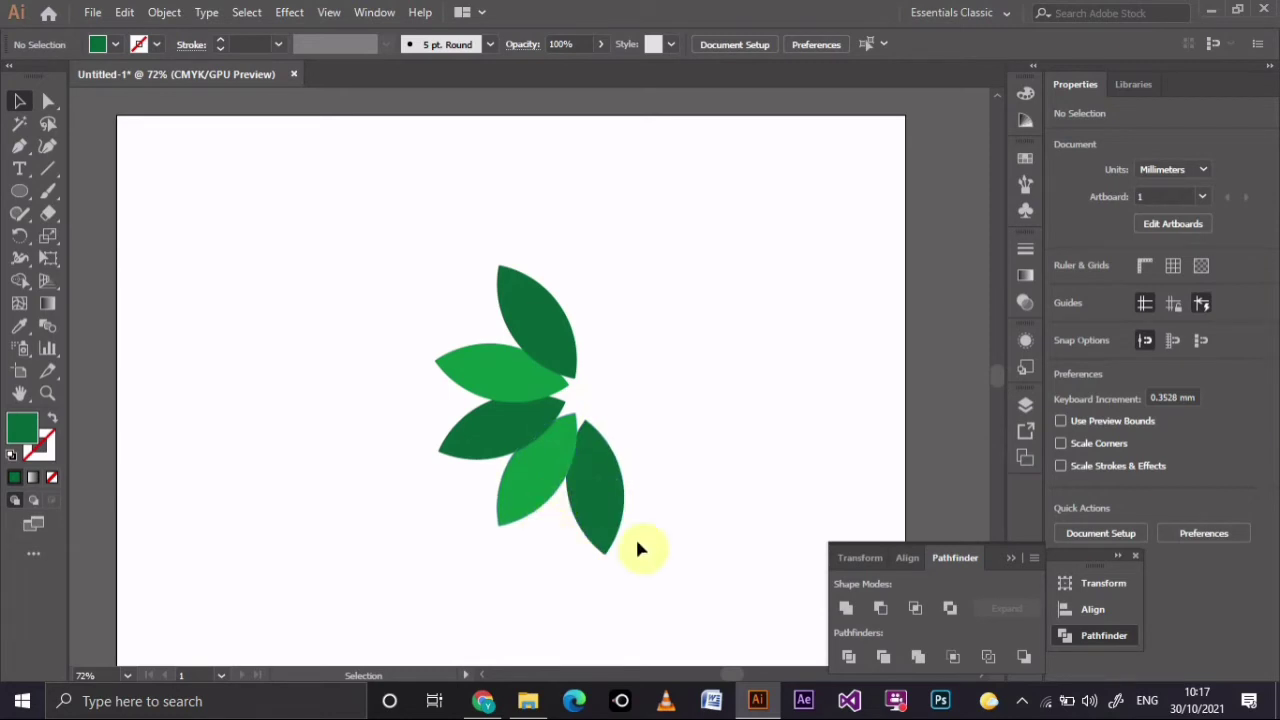
# Copy the lower light leaf out to the right, rotated to about 46.47°.
pyautogui.click(550, 498)
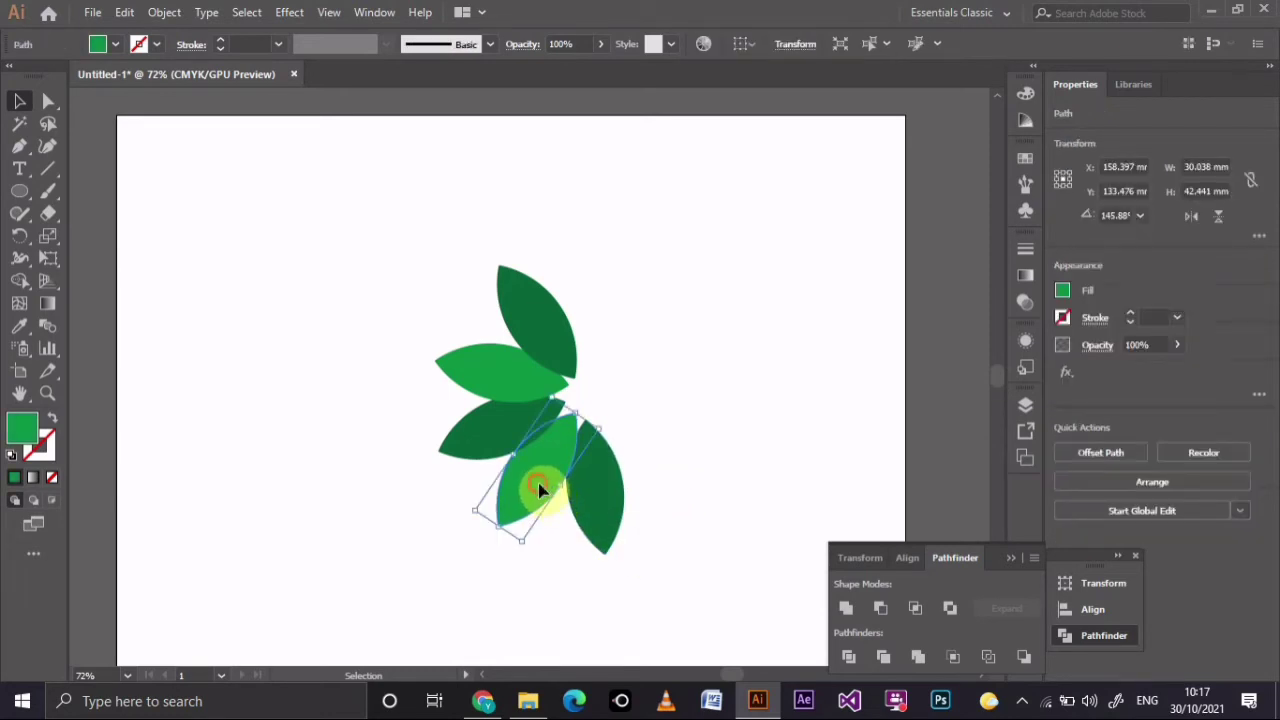
pyautogui.moveTo(538, 489); pyautogui.dragTo(685, 460)
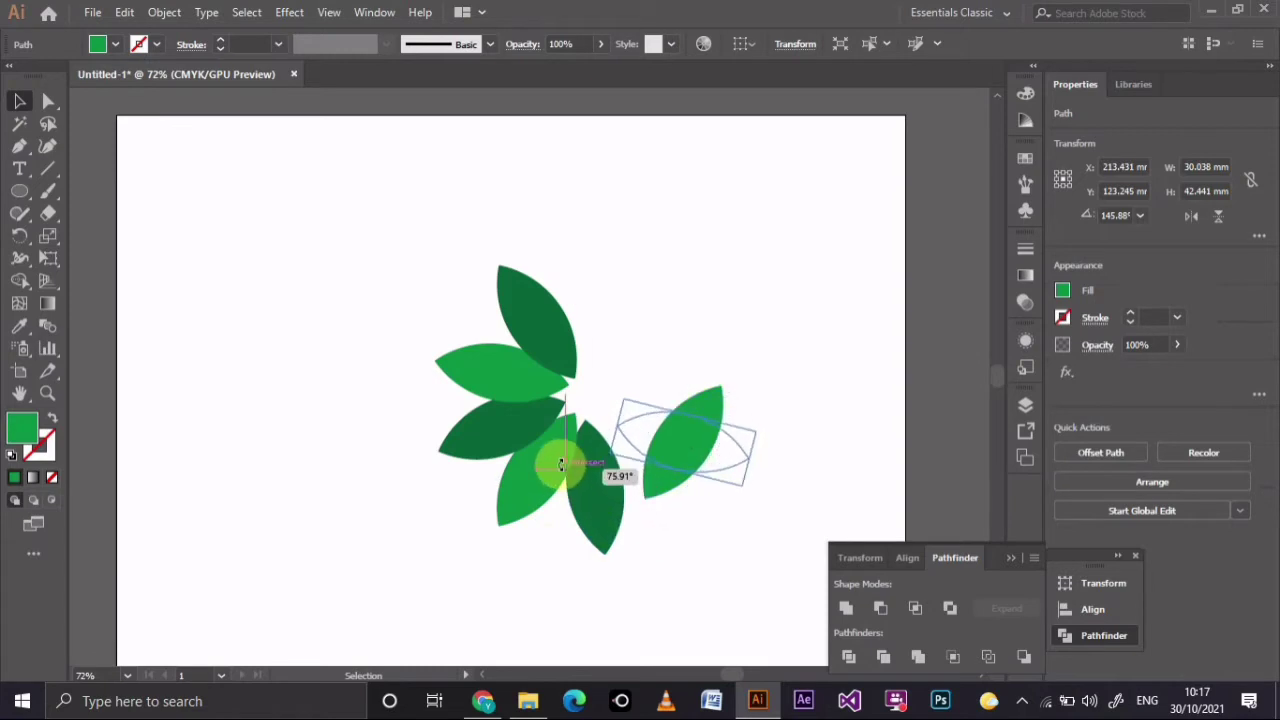
pyautogui.moveTo(672, 523); pyautogui.dragTo(560, 460)
pyautogui.moveTo(693, 443)
pyautogui.mouseDown()
pyautogui.moveTo(672, 456)
pyautogui.moveTo(709, 457)
pyautogui.moveTo(737, 480)
pyautogui.mouseUp()
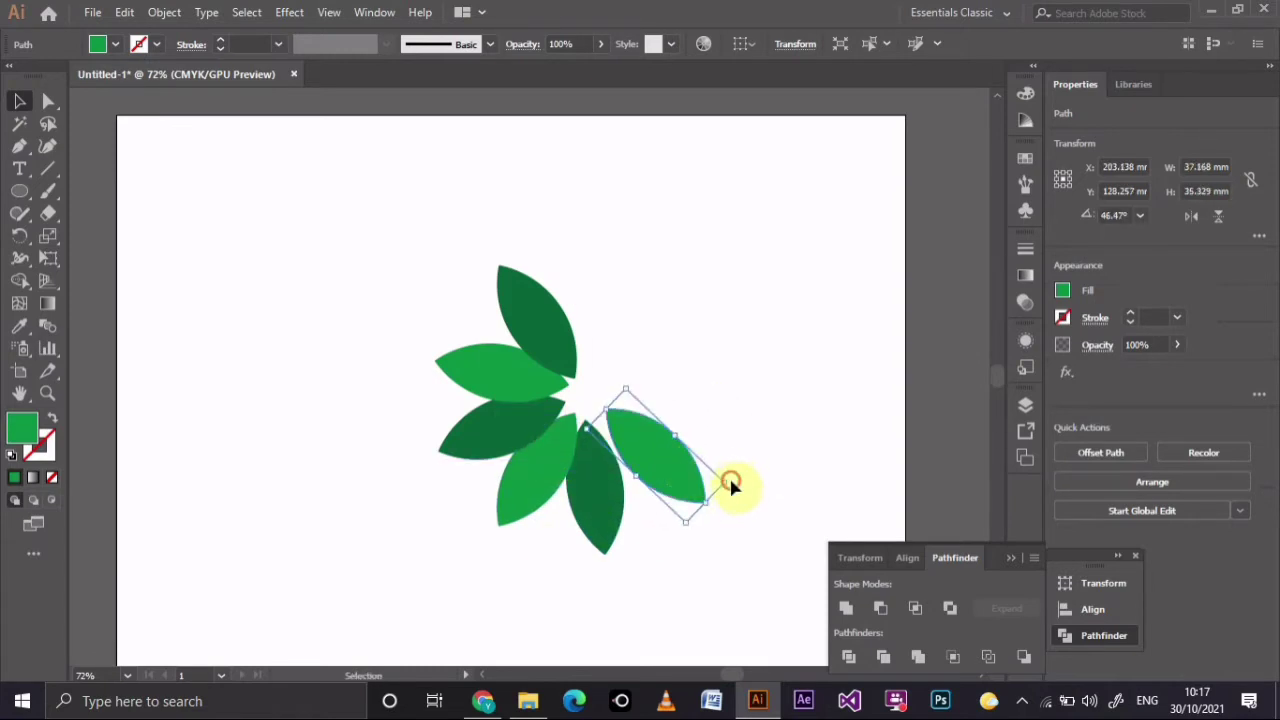
# Rotate the right light-green leaf further and send it behind its neighbours.
pyautogui.click(735, 472)
pyautogui.click(694, 486)
pyautogui.moveTo(723, 480)
pyautogui.mouseDown()
pyautogui.moveTo(738, 470)
pyautogui.moveTo(674, 471)
pyautogui.mouseUp()
pyautogui.click(715, 508)
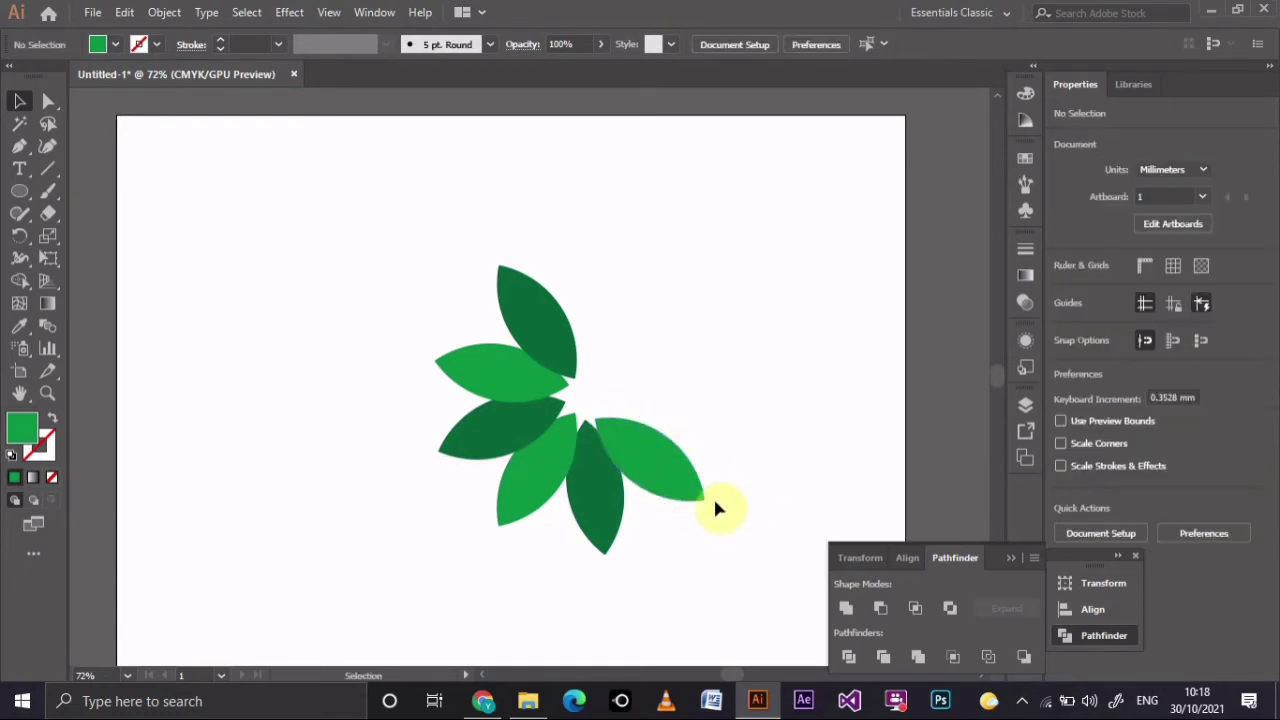
pyautogui.rightClick(676, 478)
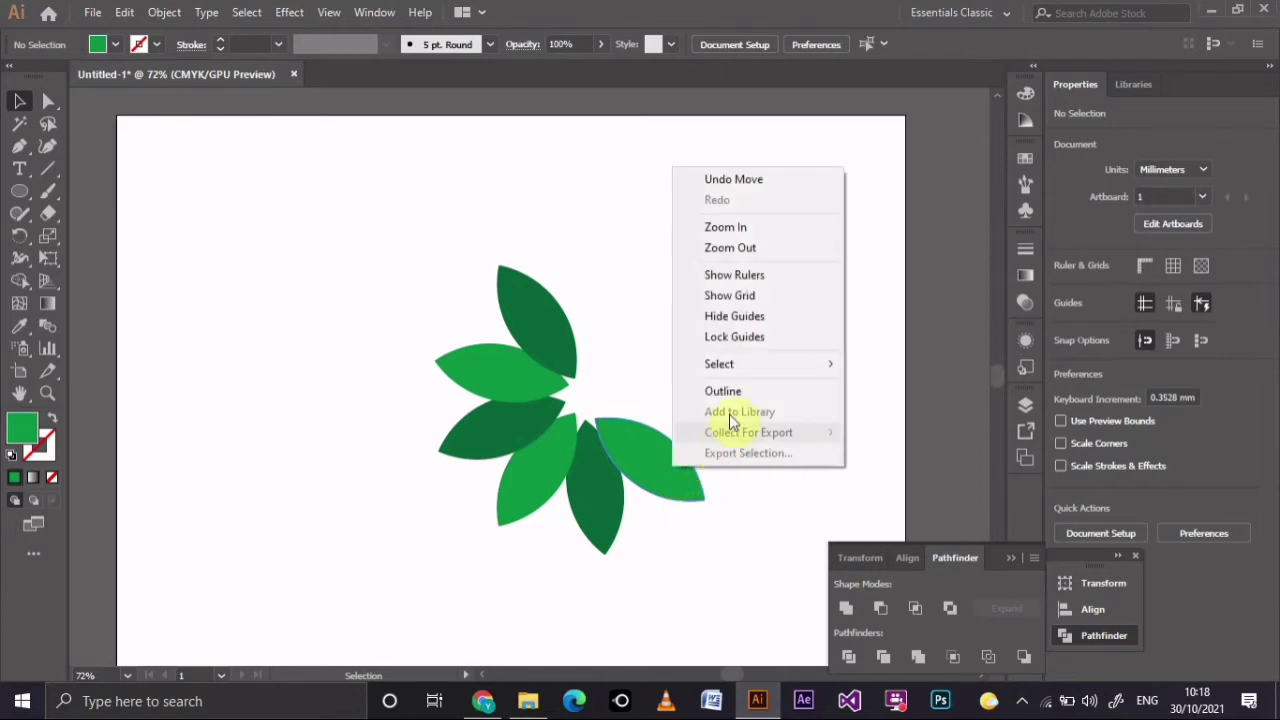
pyautogui.click(692, 480)
pyautogui.rightClick(688, 478)
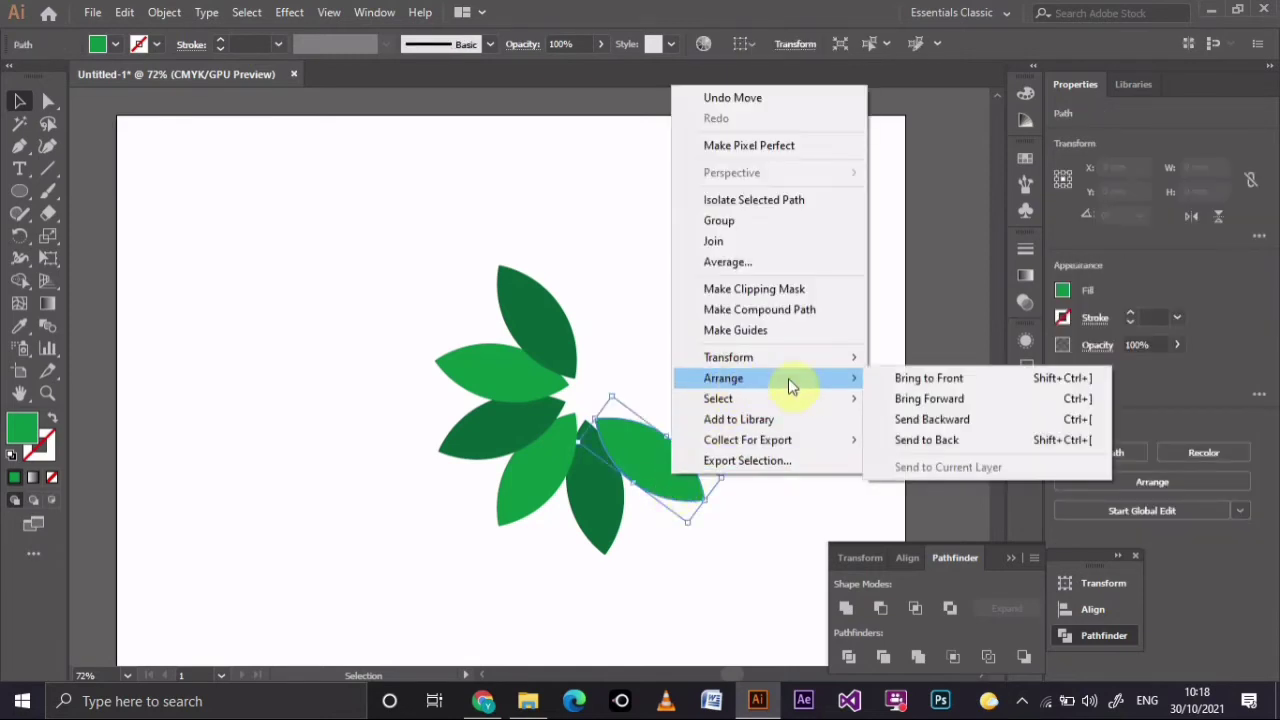
pyautogui.click(957, 434)
pyautogui.click(790, 487)
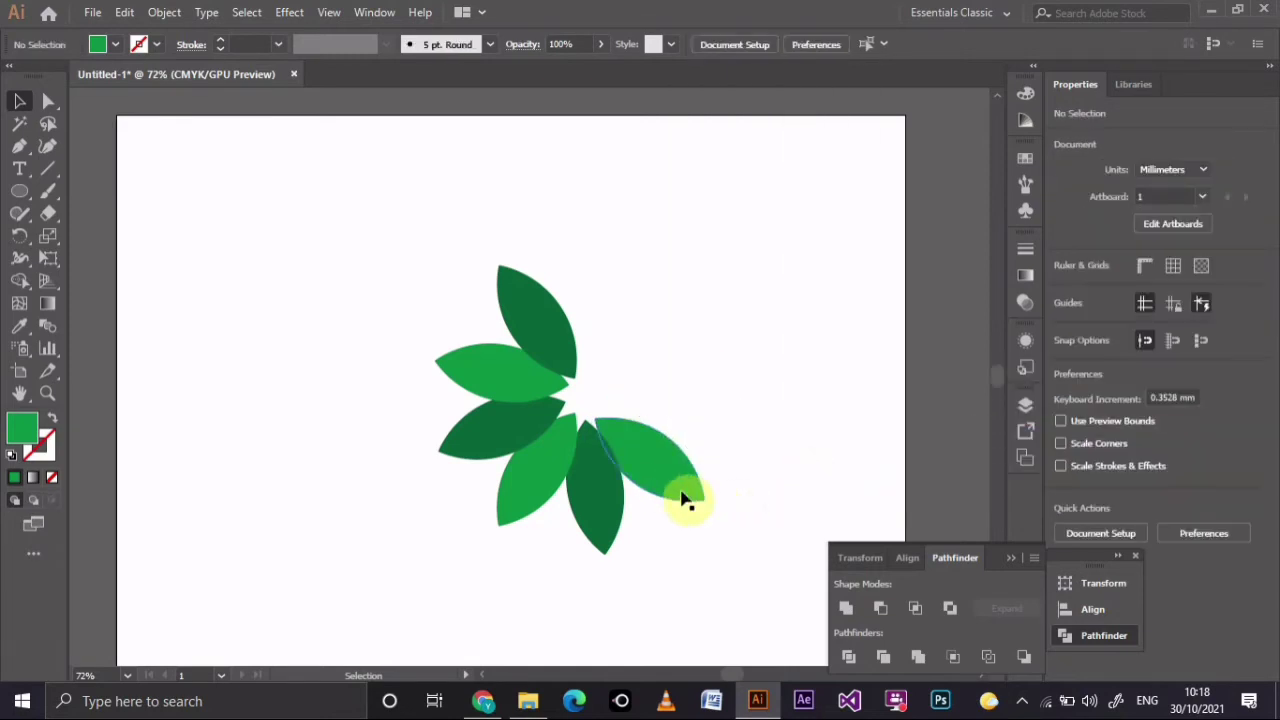
# Copy a dark leaf to the right, rotated to about 277.79° and lowered slightly.
pyautogui.click(565, 353)
pyautogui.moveTo(568, 367)
pyautogui.mouseDown()
pyautogui.moveTo(678, 382)
pyautogui.moveTo(611, 400)
pyautogui.moveTo(628, 343)
pyautogui.moveTo(672, 388)
pyautogui.mouseUp()
pyautogui.moveTo(757, 400)
pyautogui.mouseDown()
pyautogui.moveTo(750, 413)
pyautogui.moveTo(688, 404)
pyautogui.mouseUp()
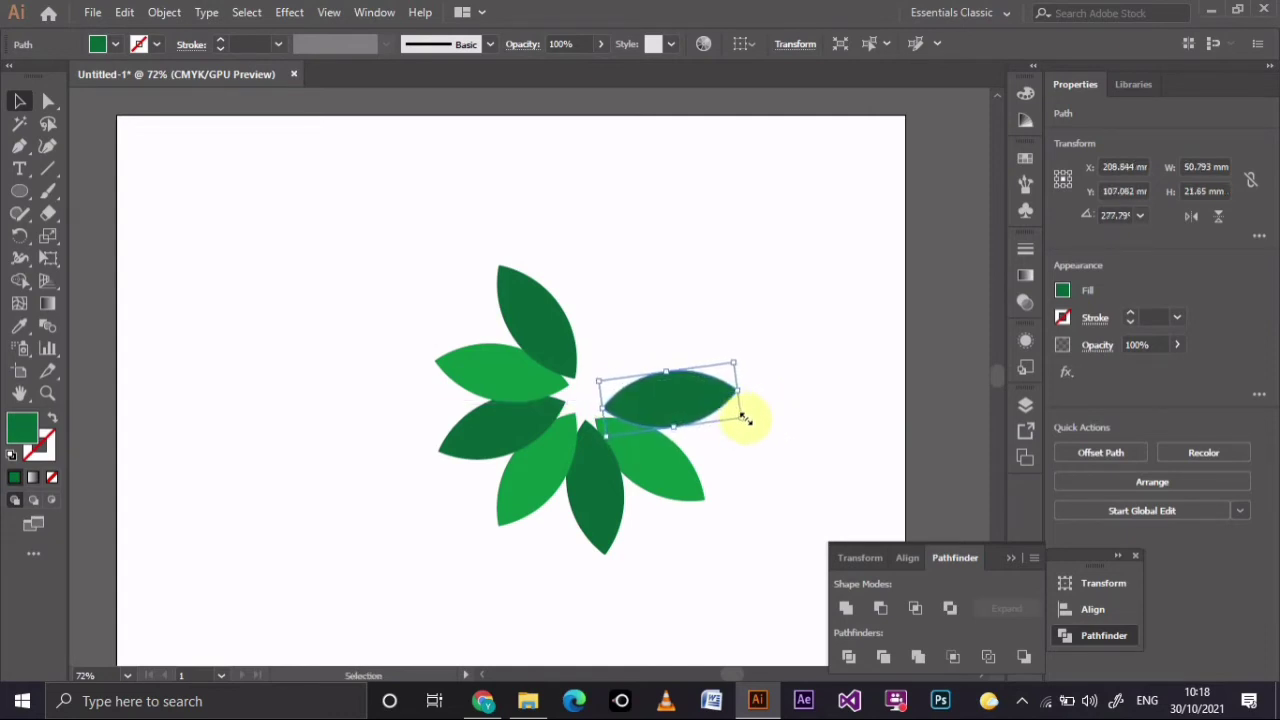
# Send the horizontal dark leaf backward behind the light-green leaf below it.
pyautogui.click(680, 478)
pyautogui.click(846, 464)
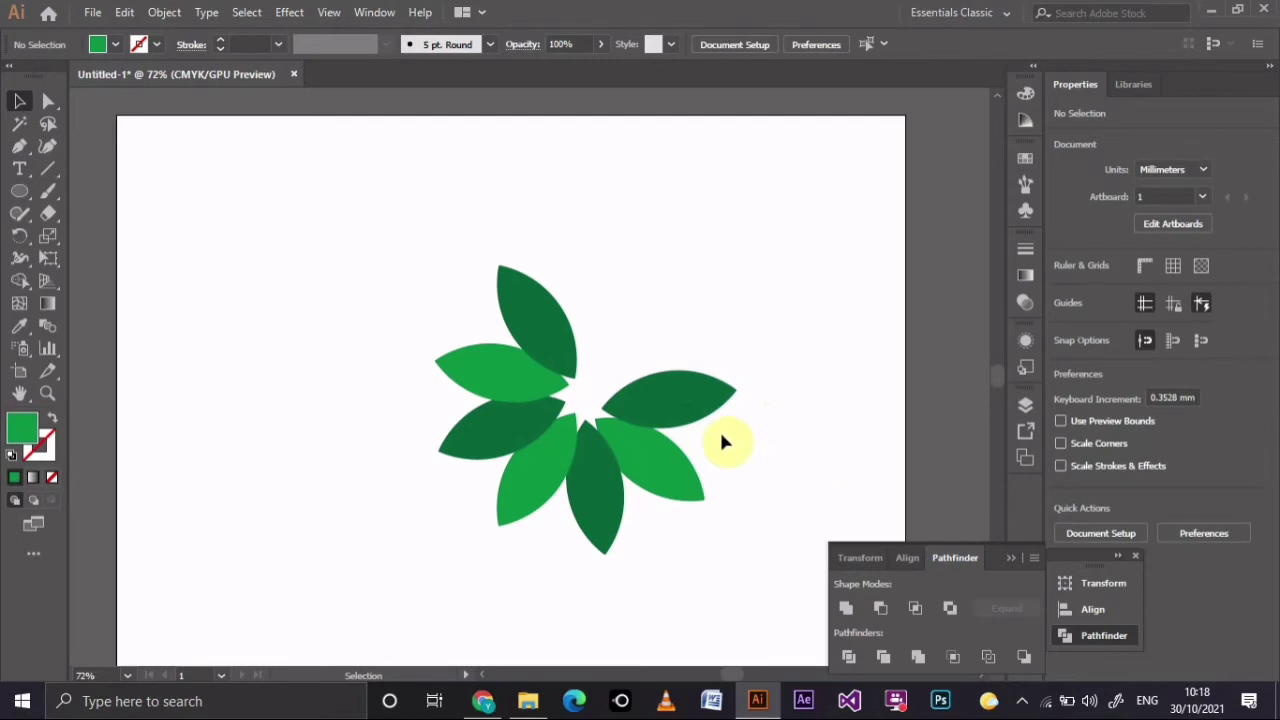
pyautogui.rightClick(700, 412)
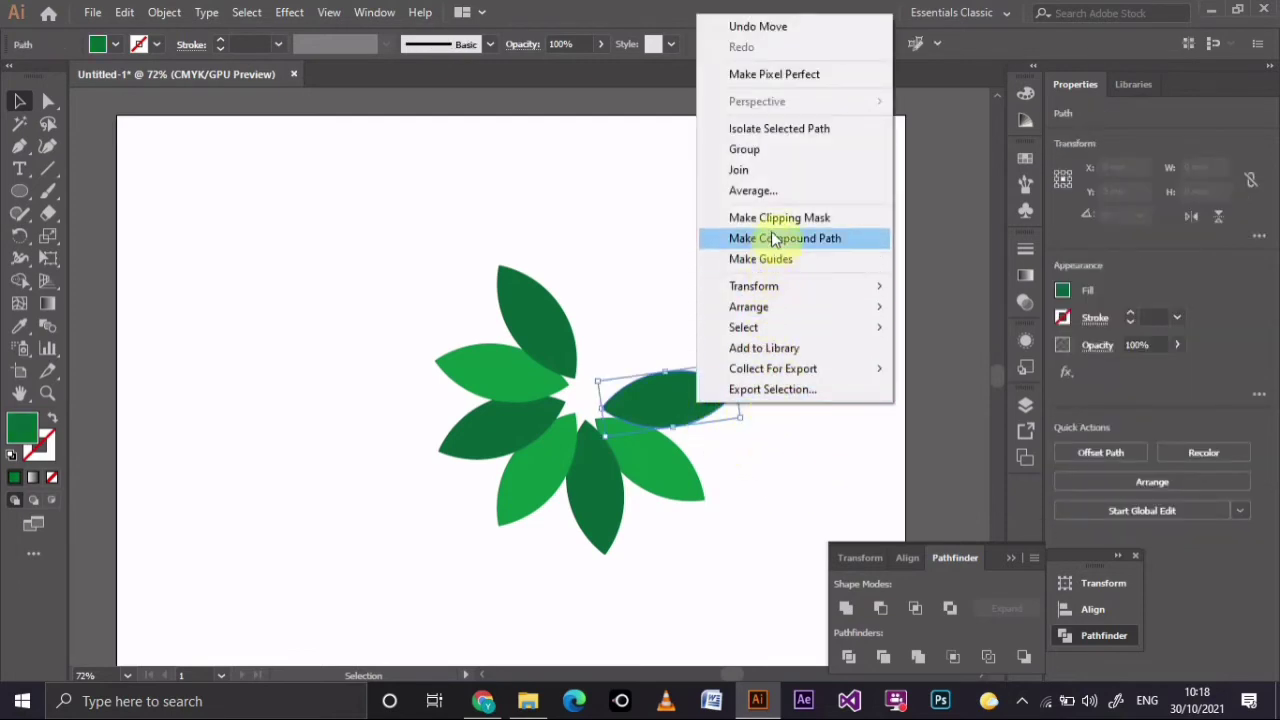
pyautogui.moveTo(749, 307)
pyautogui.click(985, 348)
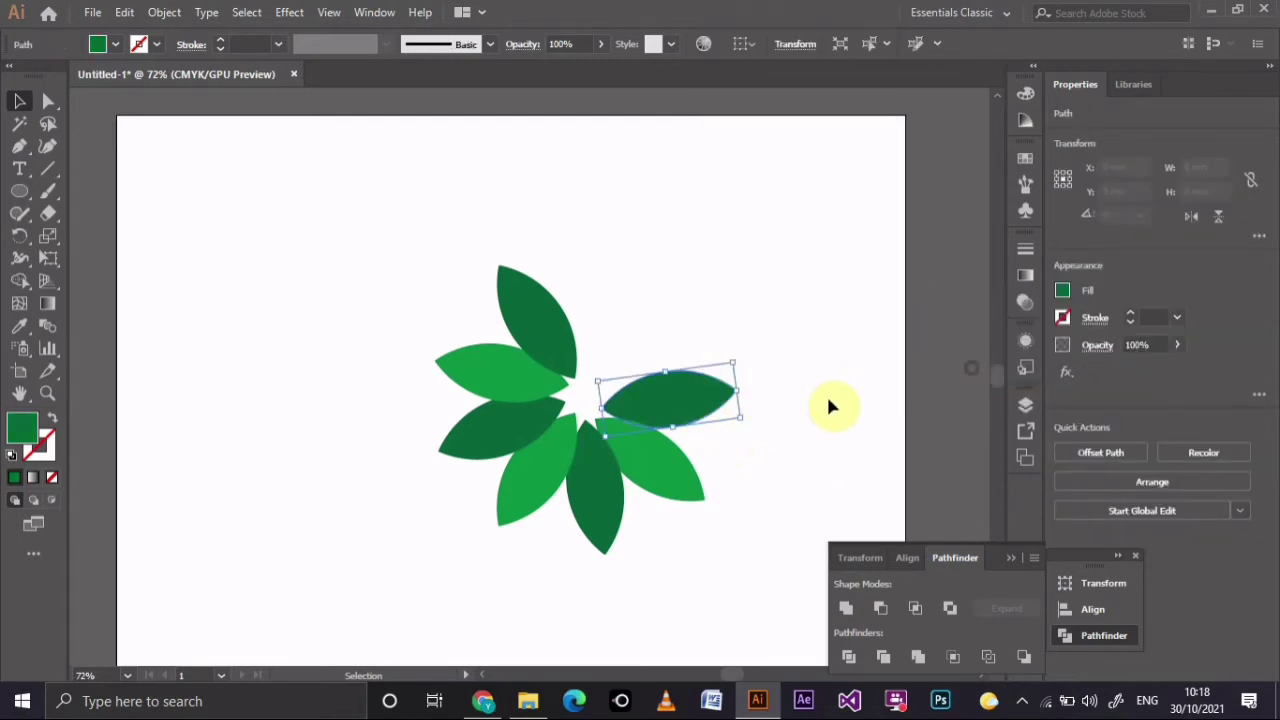
pyautogui.click(800, 432)
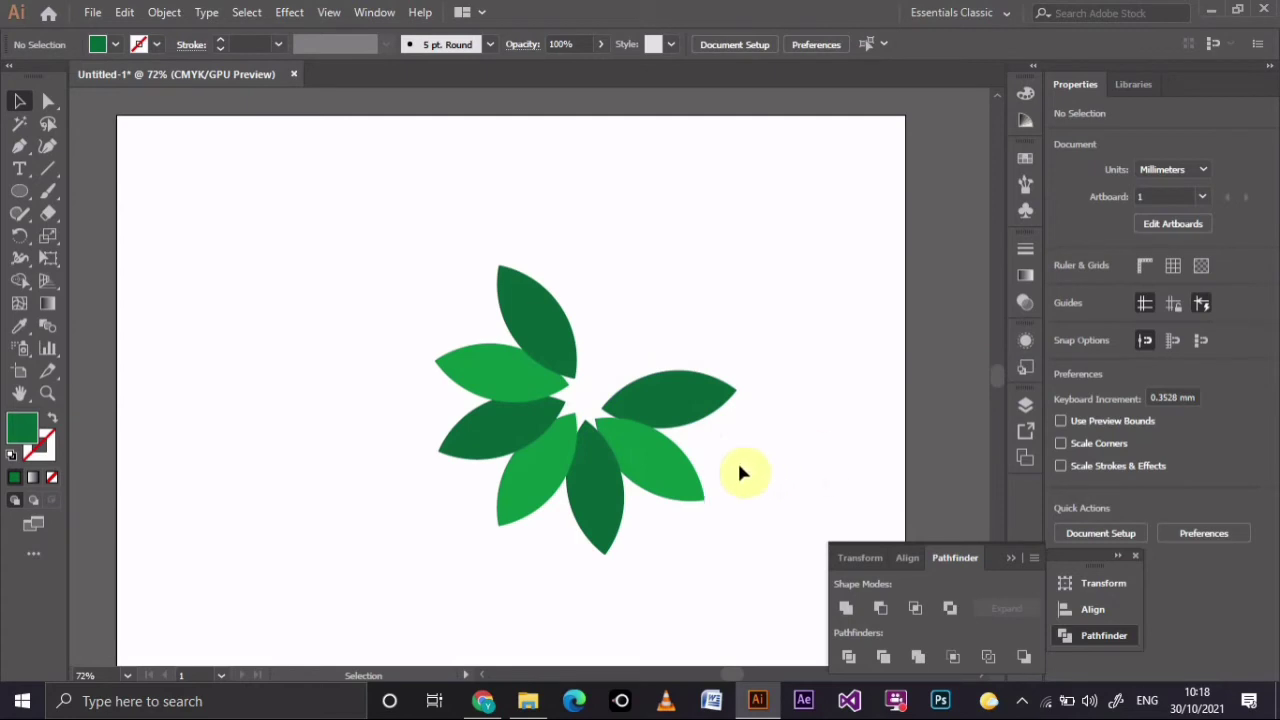
# Copy a light leaf up to the right and rotate it as a small accent leaf.
pyautogui.moveTo(517, 389); pyautogui.dragTo(690, 271)
pyautogui.moveTo(738, 316)
pyautogui.mouseDown()
pyautogui.moveTo(761, 228)
pyautogui.moveTo(703, 292)
pyautogui.moveTo(631, 303)
pyautogui.mouseUp()
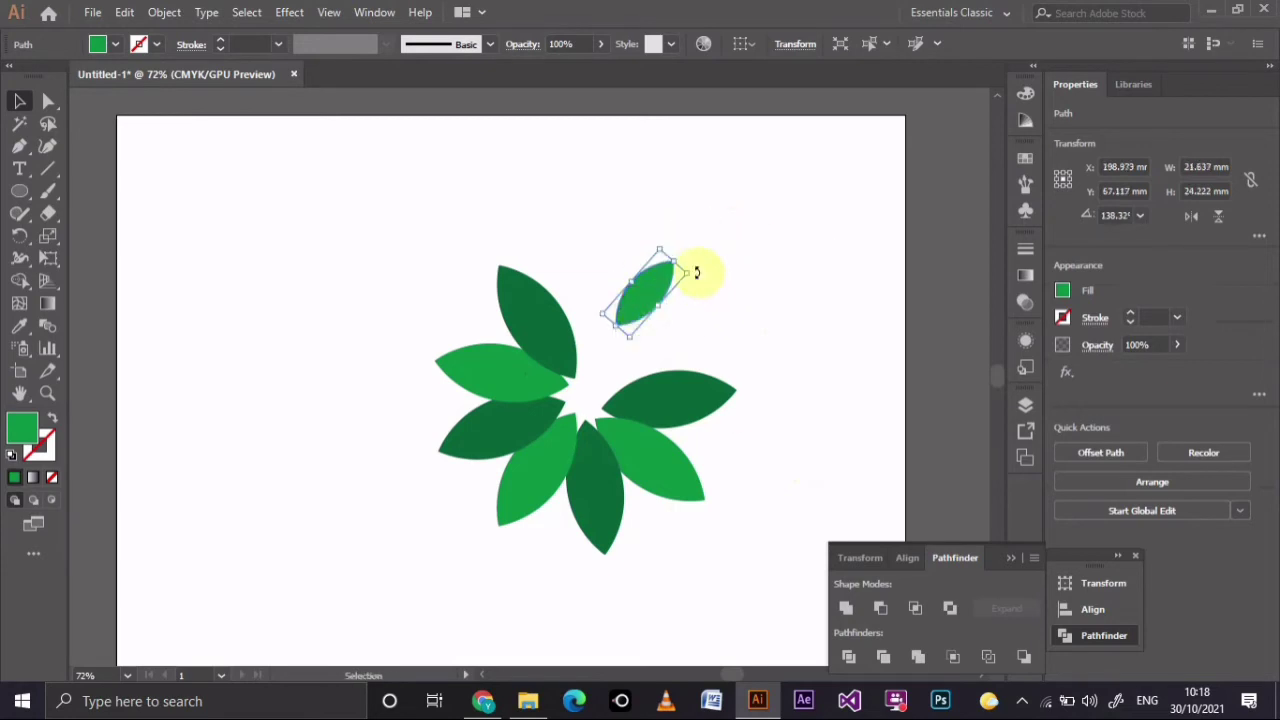
pyautogui.moveTo(695, 272); pyautogui.dragTo(644, 304)
pyautogui.click(706, 317)
# Copy the dark top-left leaf to the right and shrink the upper small leaf.
pyautogui.moveTo(567, 341)
pyautogui.mouseDown()
pyautogui.moveTo(760, 313)
pyautogui.moveTo(800, 352)
pyautogui.moveTo(836, 285)
pyautogui.moveTo(728, 296)
pyautogui.moveTo(686, 335)
pyautogui.moveTo(708, 333)
pyautogui.mouseUp()
pyautogui.click(673, 290)
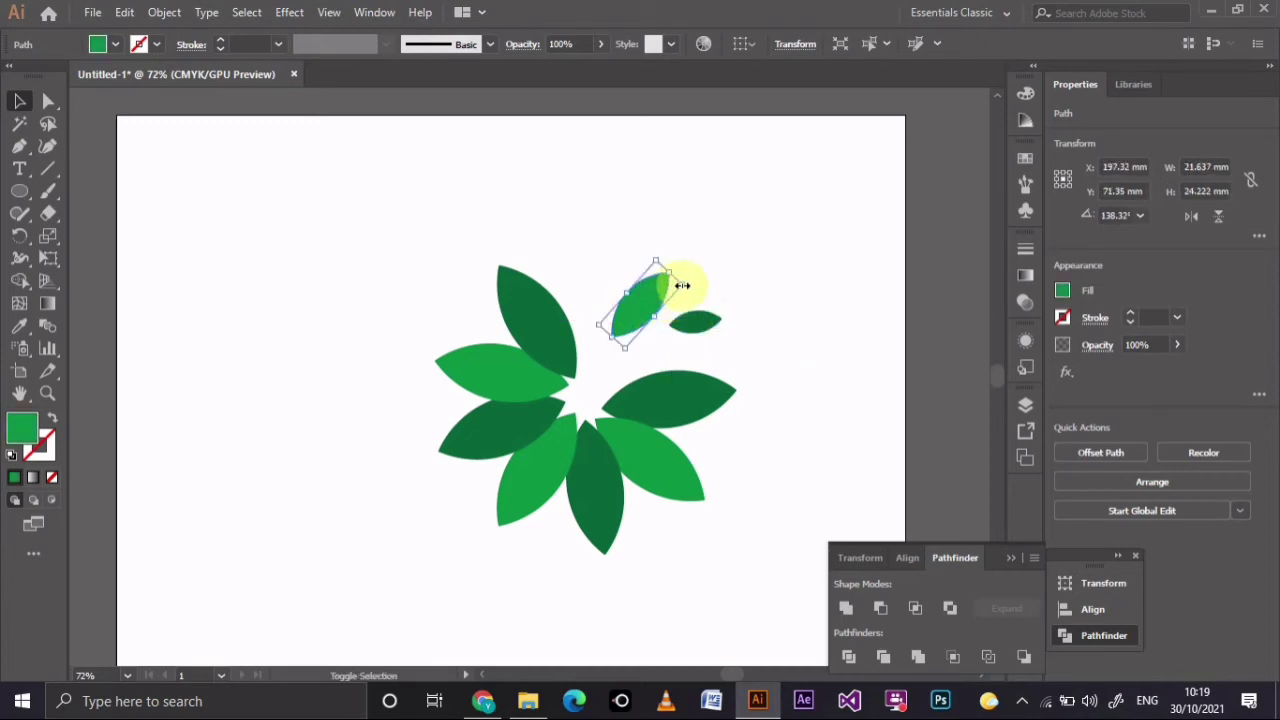
pyautogui.moveTo(682, 286); pyautogui.dragTo(643, 314)
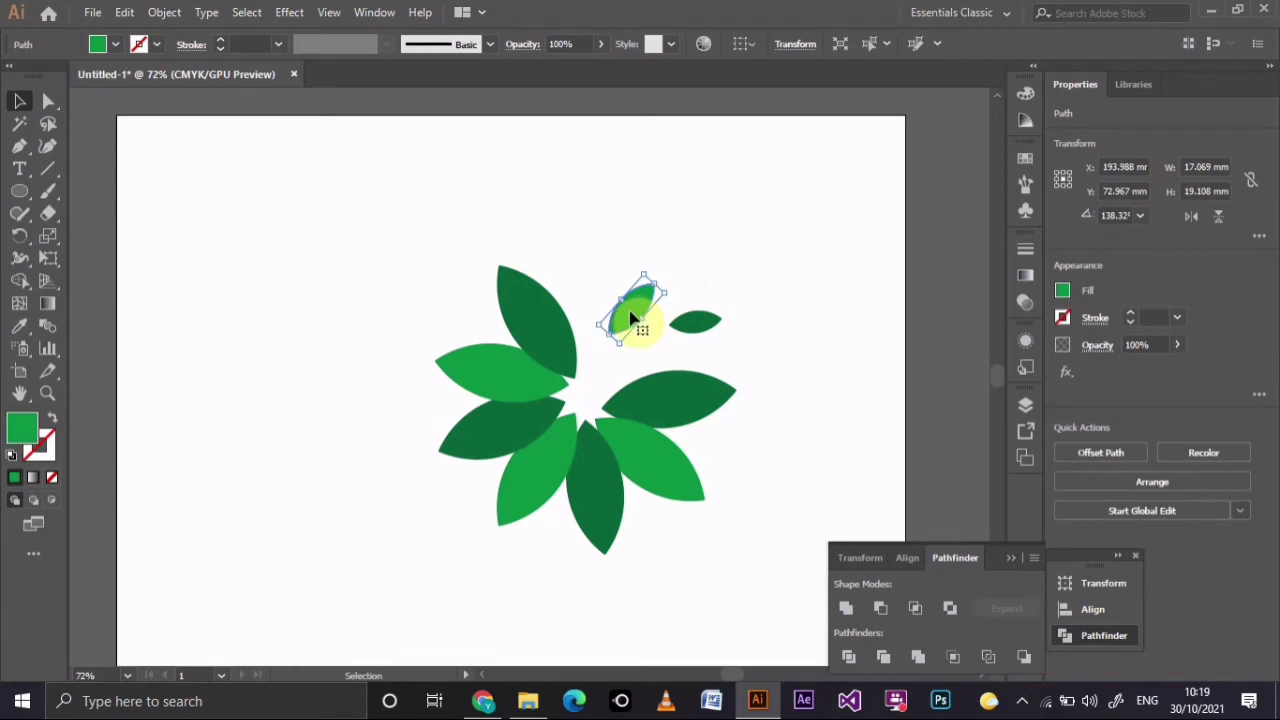
pyautogui.click(698, 333)
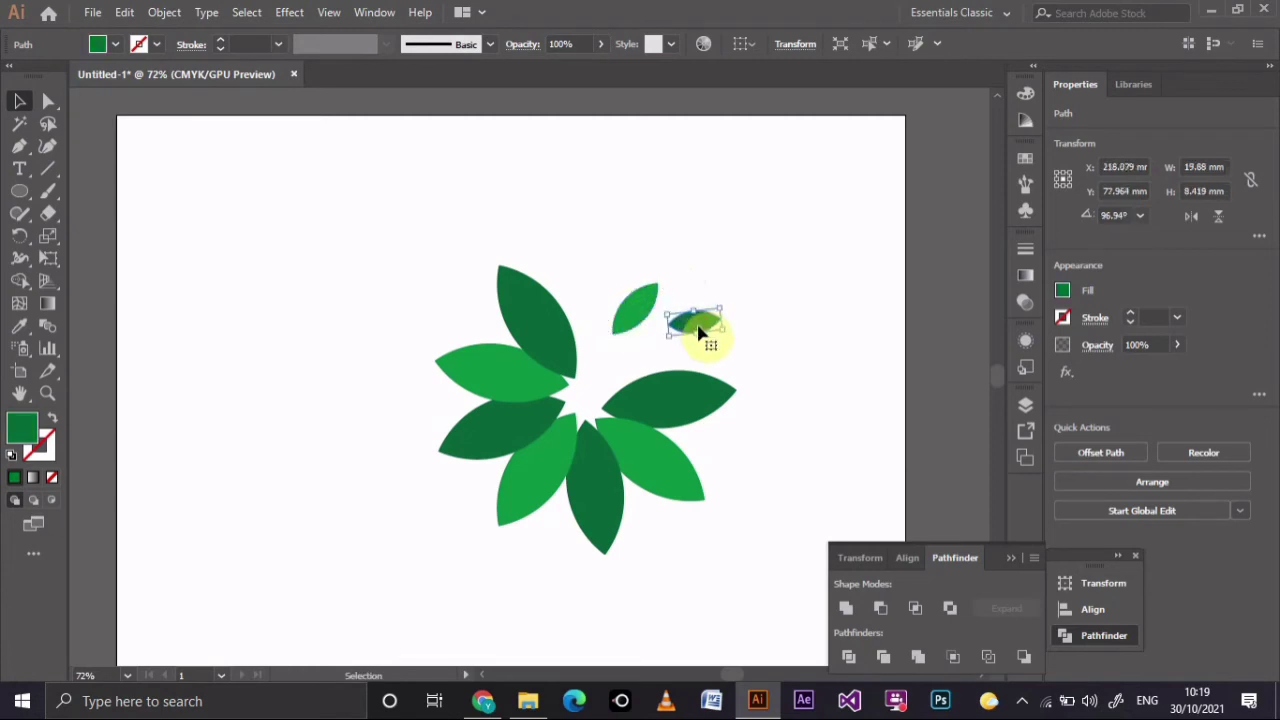
# Copy the light accent leaf, shrink and tilt it into a tiny leaf, and nudge it into place.
pyautogui.click(763, 345)
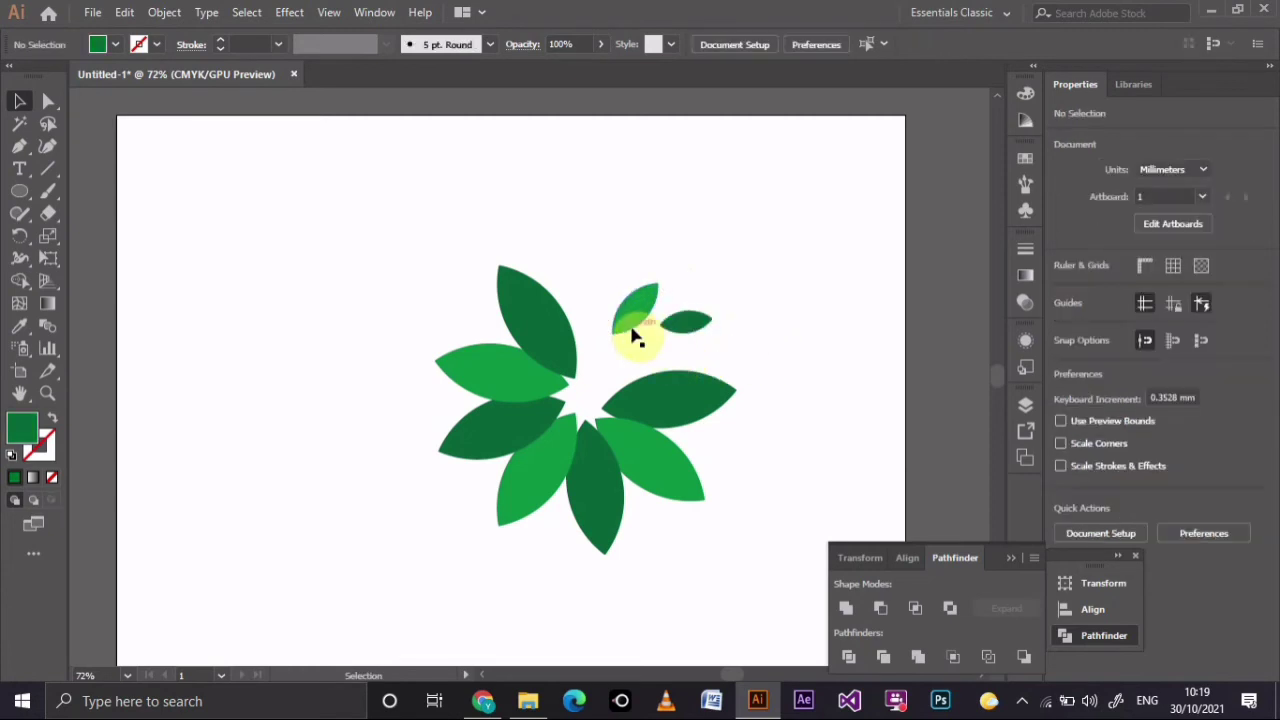
pyautogui.moveTo(634, 330); pyautogui.dragTo(652, 325)
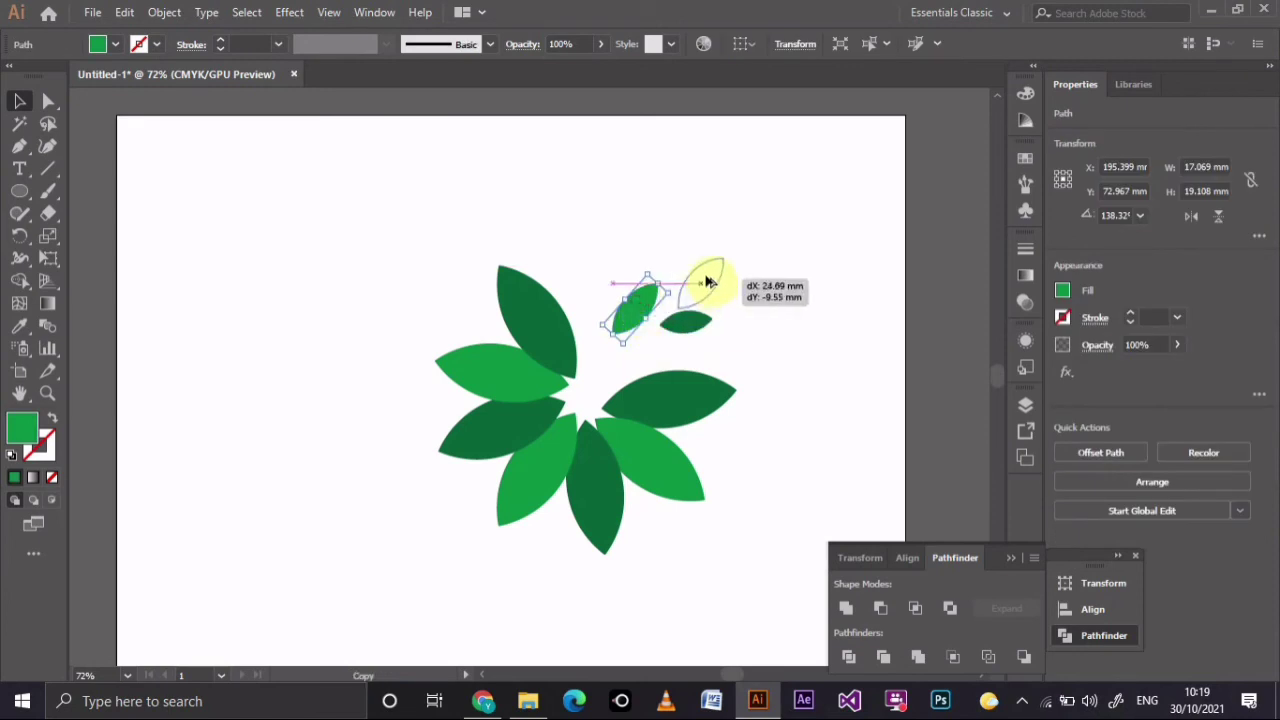
pyautogui.moveTo(652, 300)
pyautogui.mouseDown()
pyautogui.moveTo(743, 266)
pyautogui.moveTo(762, 287)
pyautogui.moveTo(723, 295)
pyautogui.moveTo(713, 282)
pyautogui.mouseUp()
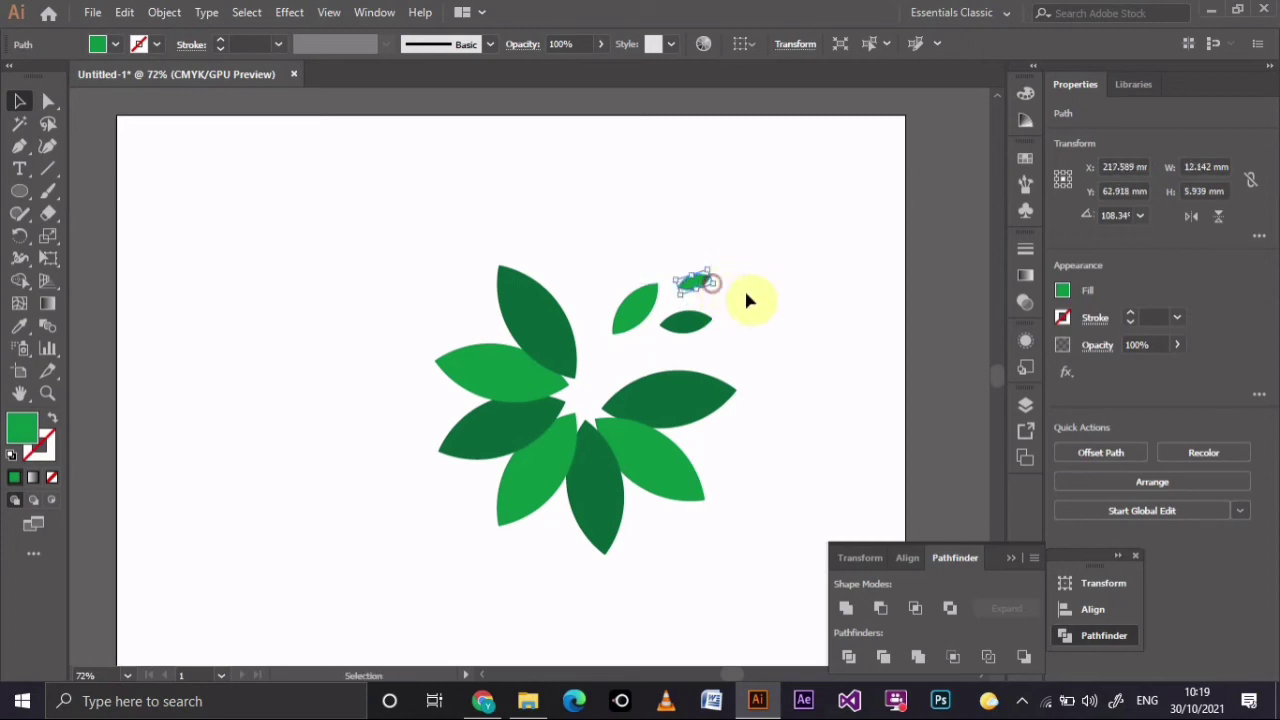
pyautogui.hotkey('shift', 'Down')
pyautogui.press('Right')
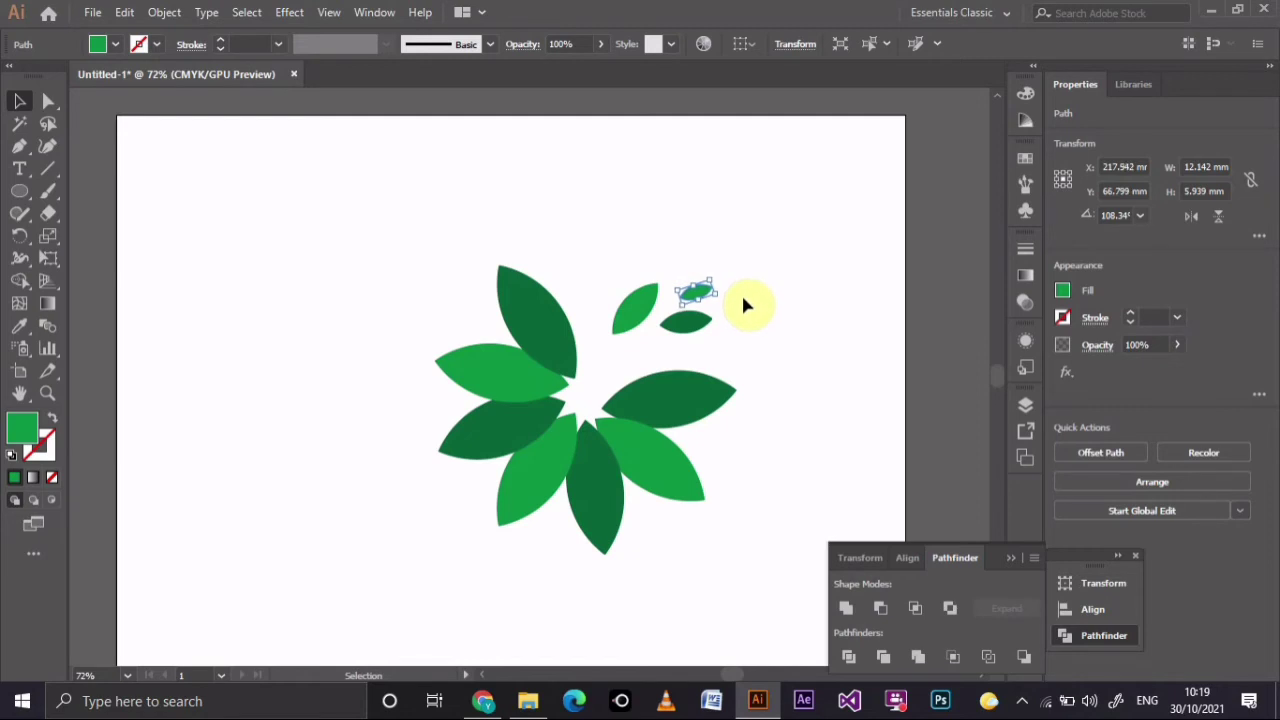
pyautogui.press('Right')
pyautogui.press('Right')
pyautogui.press('Right')
pyautogui.press('Right')
pyautogui.press('Up')
pyautogui.press('Up')
pyautogui.press('Up')
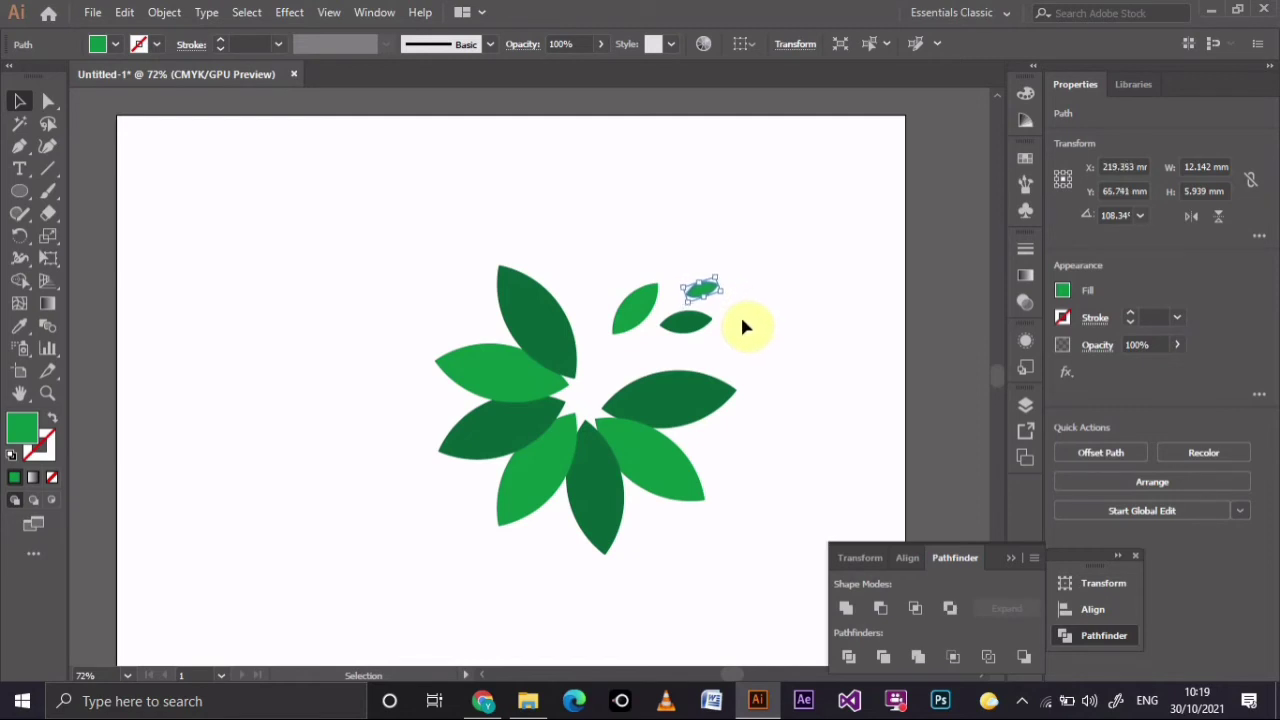
pyautogui.press('Right')
pyautogui.press('Right')
pyautogui.press('Right')
pyautogui.press('Up')
pyautogui.press('Up')
pyautogui.press('Up')
pyautogui.click(748, 410)
# Re-angle the light-green accent leaf and reposition and flatten the small dark accent leaf.
pyautogui.scroll(-1, 760, 415)
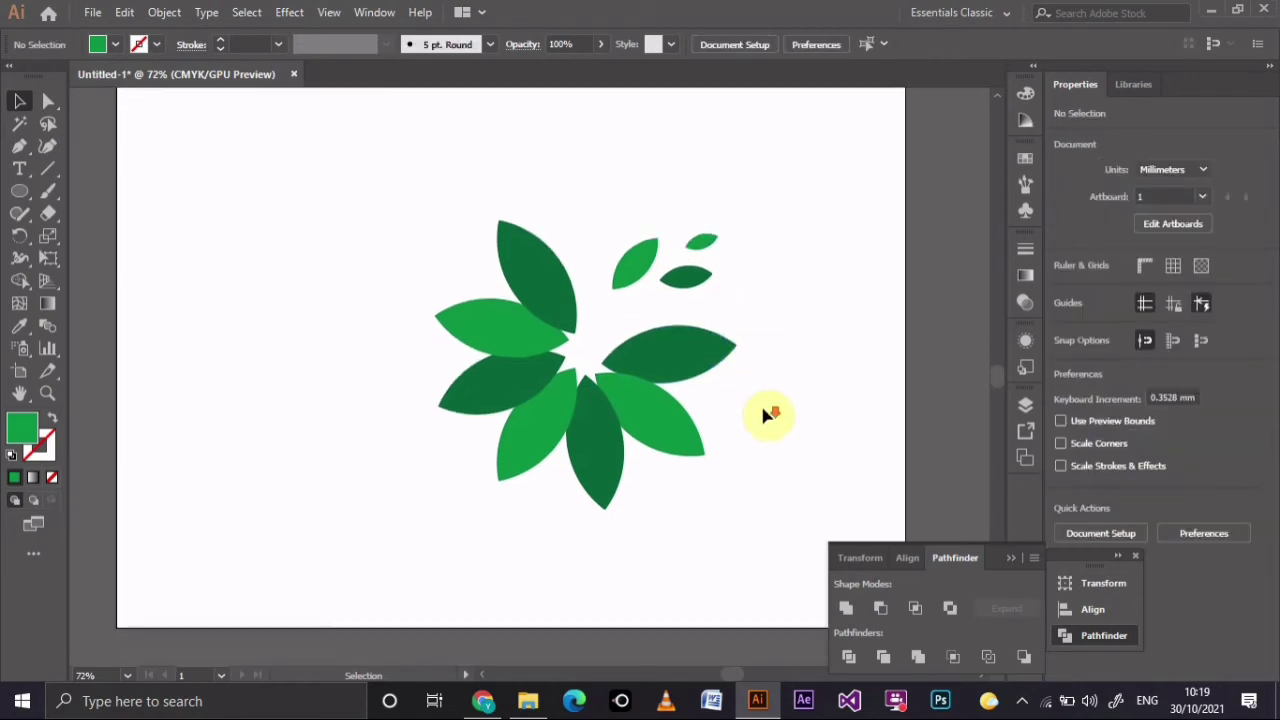
pyautogui.click(626, 292)
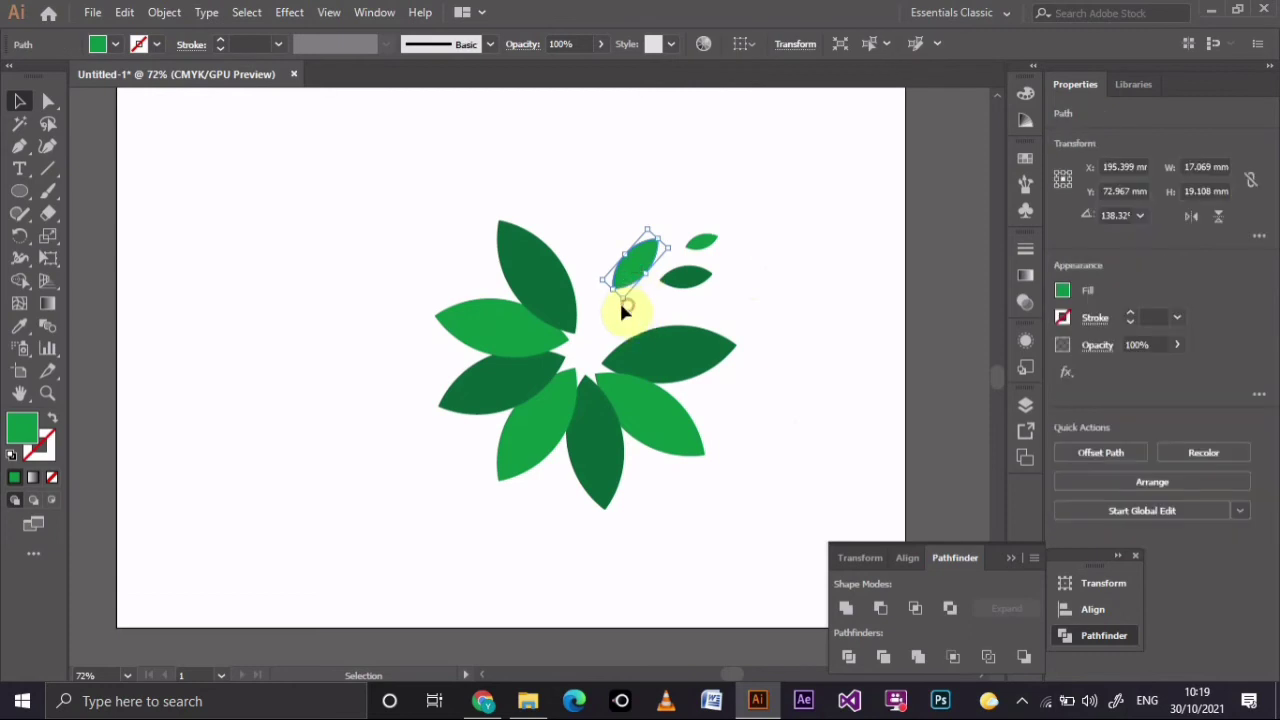
pyautogui.click(631, 279)
pyautogui.moveTo(627, 310); pyautogui.dragTo(643, 314)
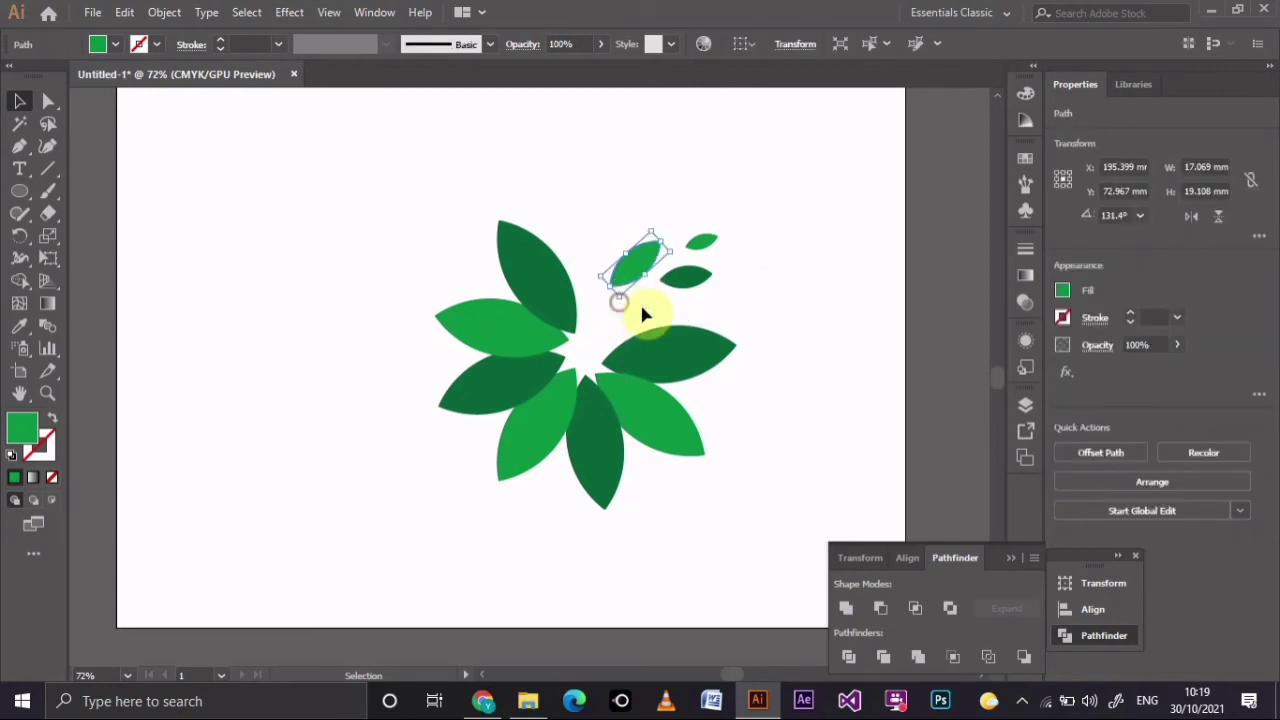
pyautogui.click(688, 280)
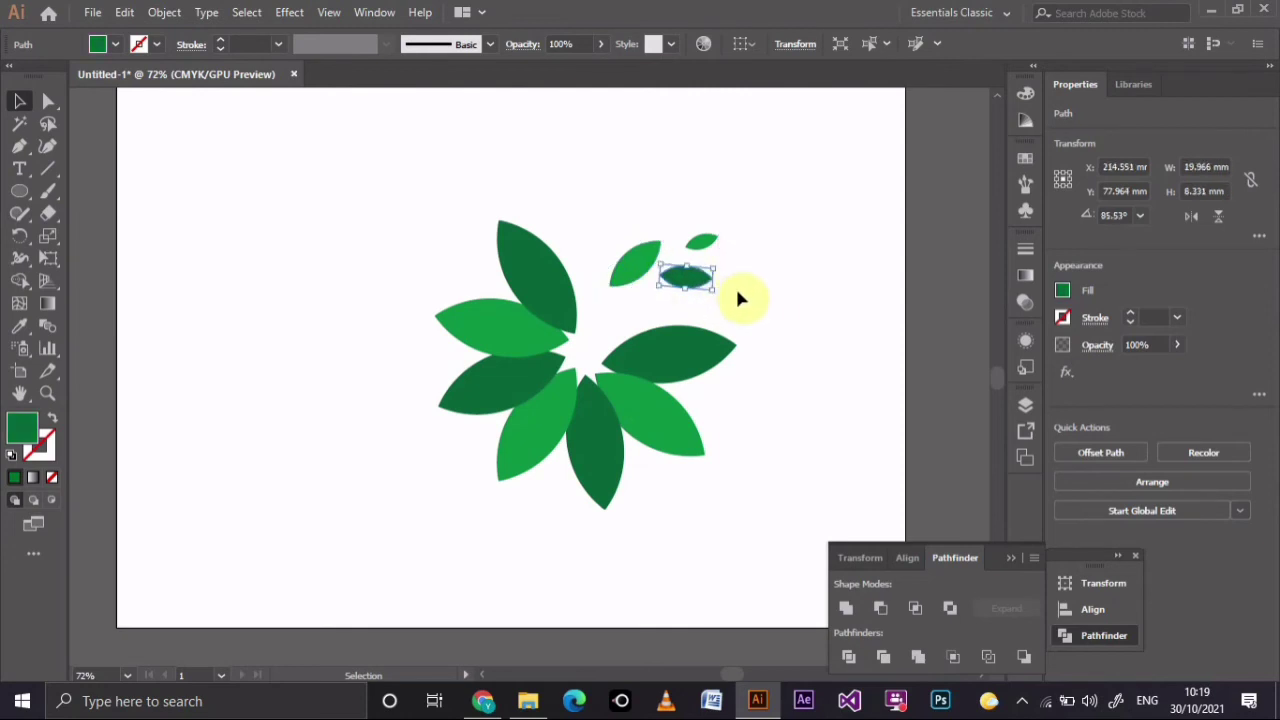
pyautogui.moveTo(703, 280); pyautogui.dragTo(730, 240)
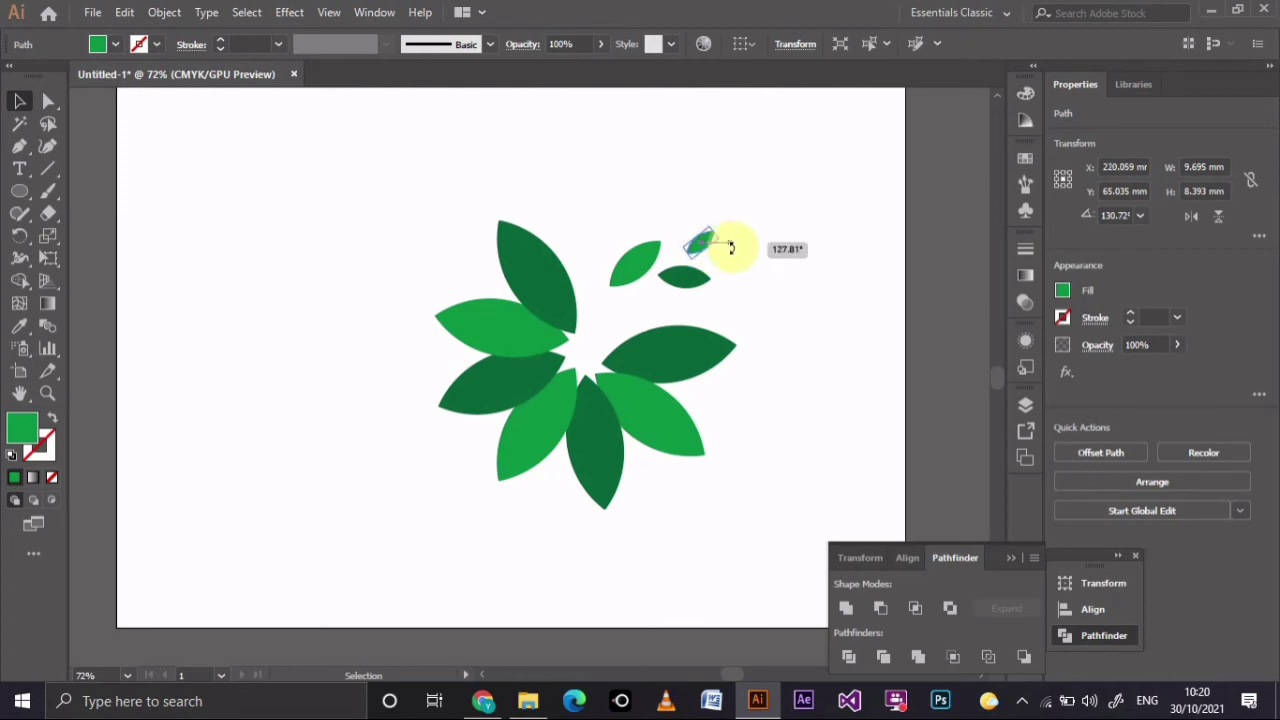
pyautogui.click(760, 290)
# Move the light and dark accent leaves together, then collapse the Pathfinder panel.
pyautogui.scroll(2, 766, 343)
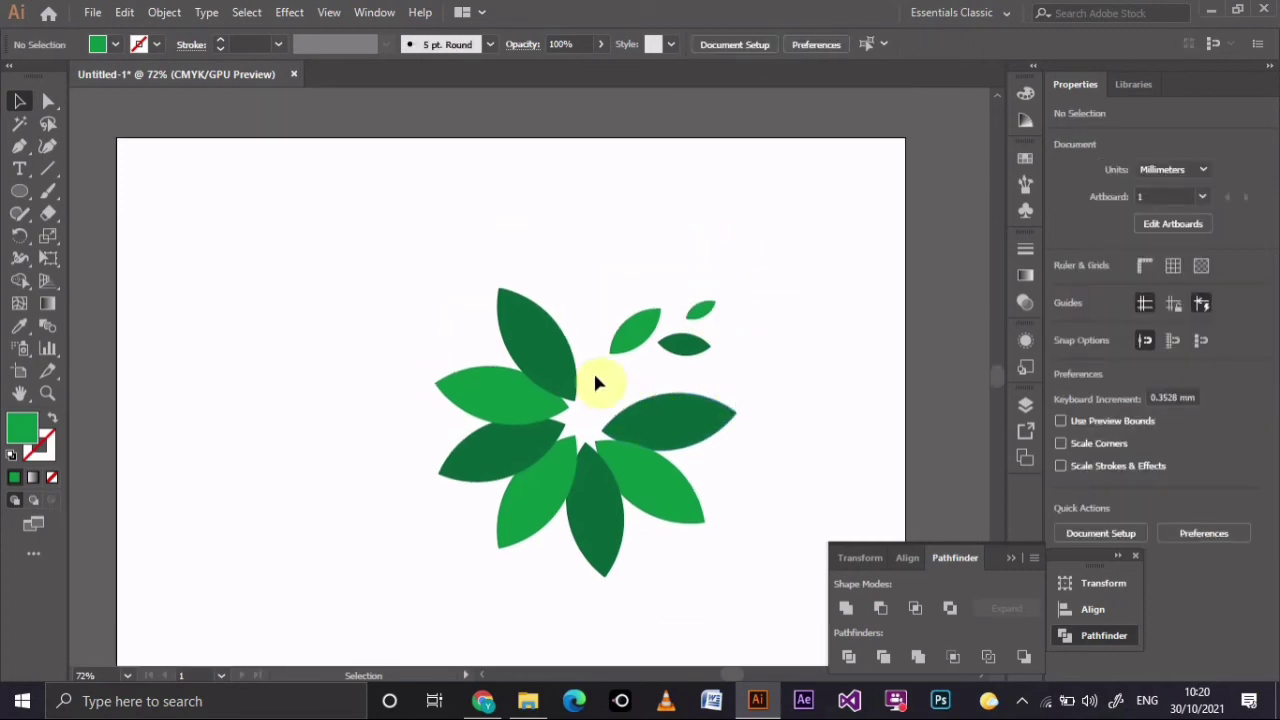
pyautogui.moveTo(624, 348); pyautogui.dragTo(612, 366)
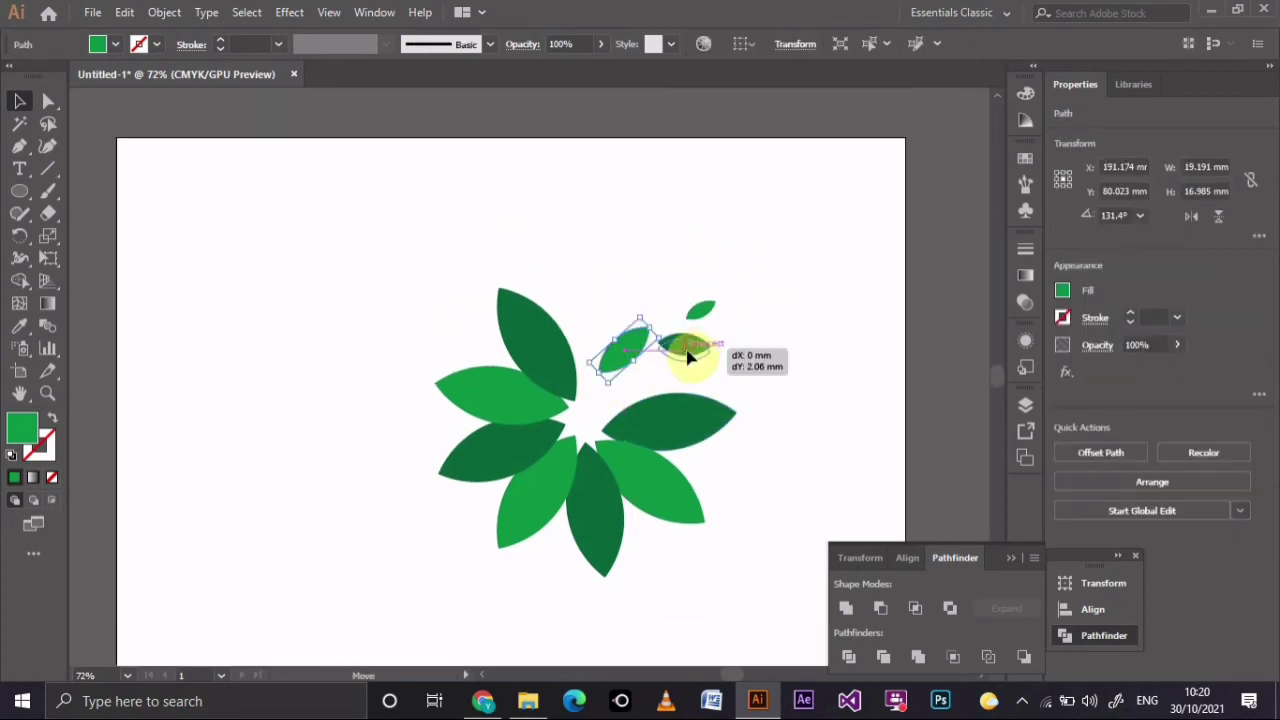
pyautogui.moveTo(694, 351); pyautogui.dragTo(688, 354)
pyautogui.click(757, 355)
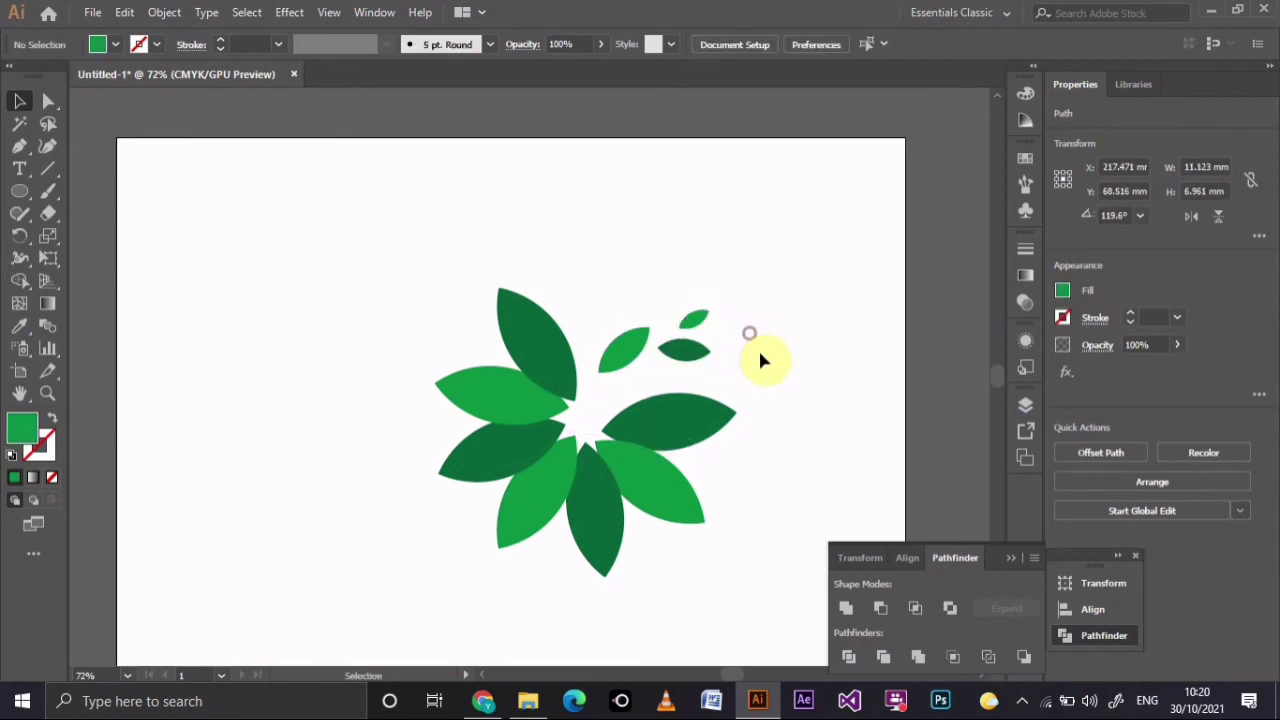
pyautogui.scroll(-2, 776, 384)
pyautogui.scroll(3, 778, 388)
pyautogui.scroll(-2, 740, 390)
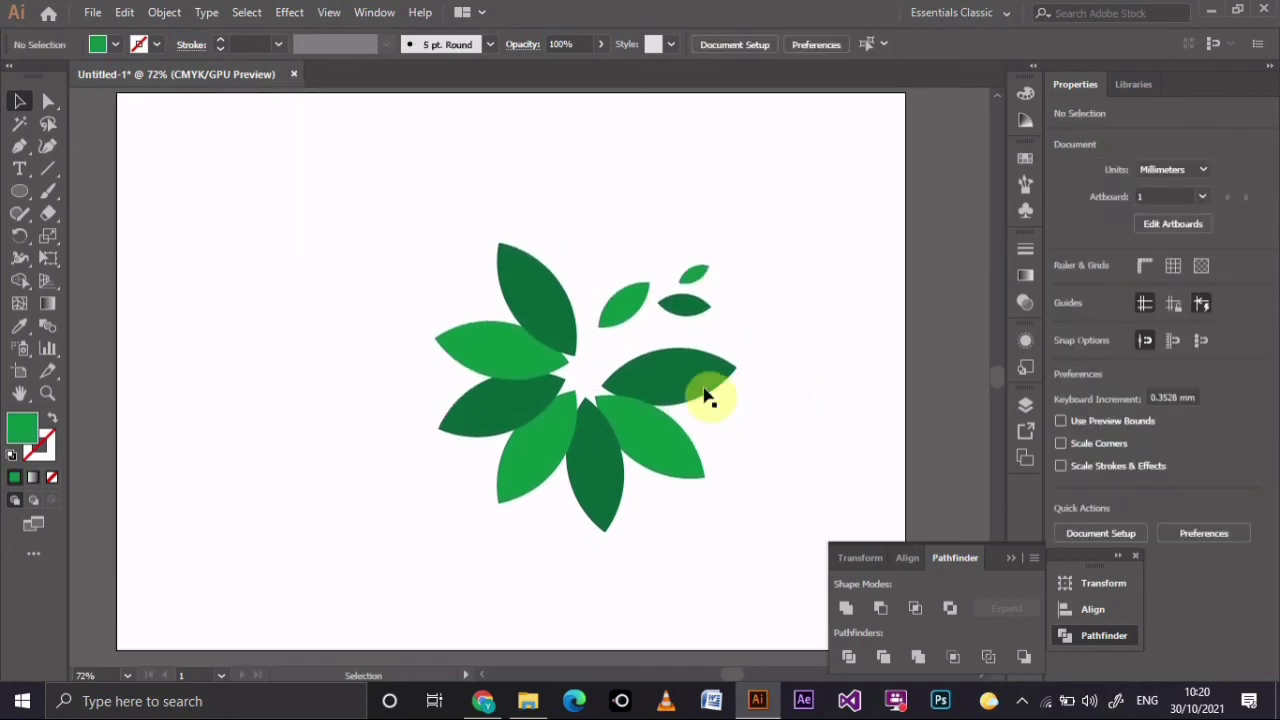
pyautogui.click(1012, 556)
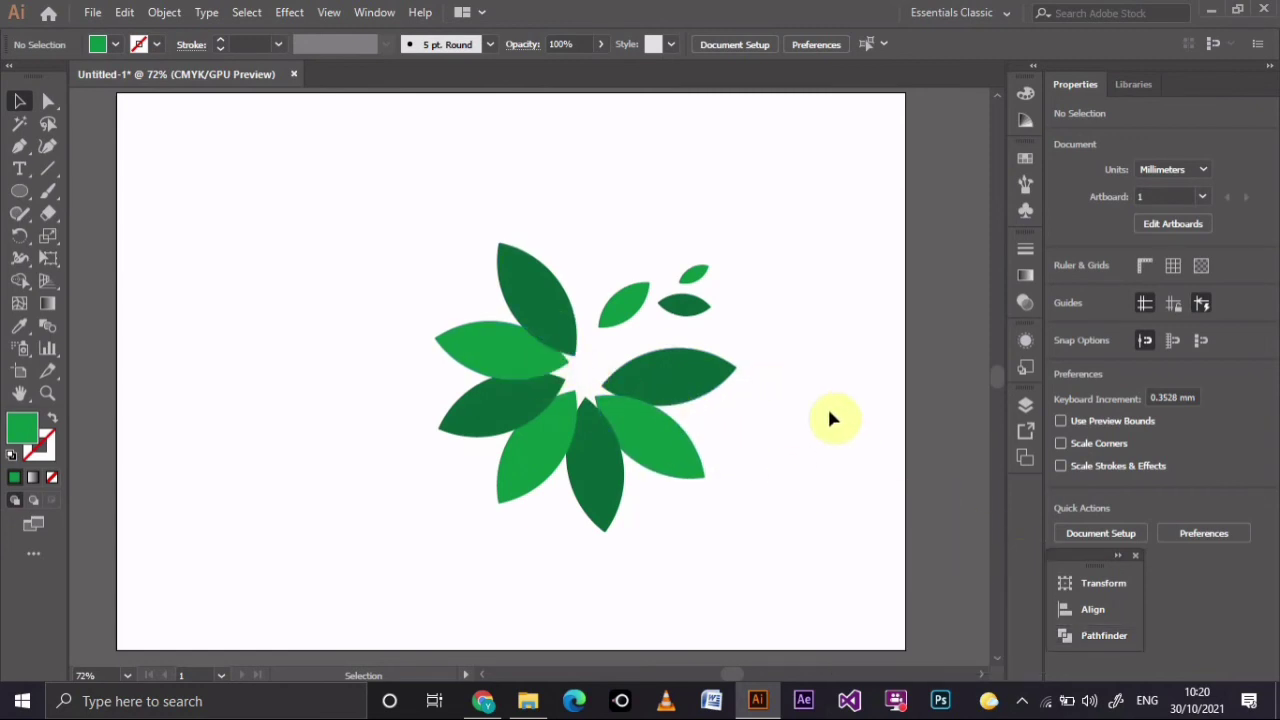
# Drag the top-left, lower and upper-right dark petals inward toward the flower's centre.
pyautogui.moveTo(551, 329)
pyautogui.mouseDown()
pyautogui.moveTo(523, 405)
pyautogui.moveTo(553, 438)
pyautogui.mouseUp()
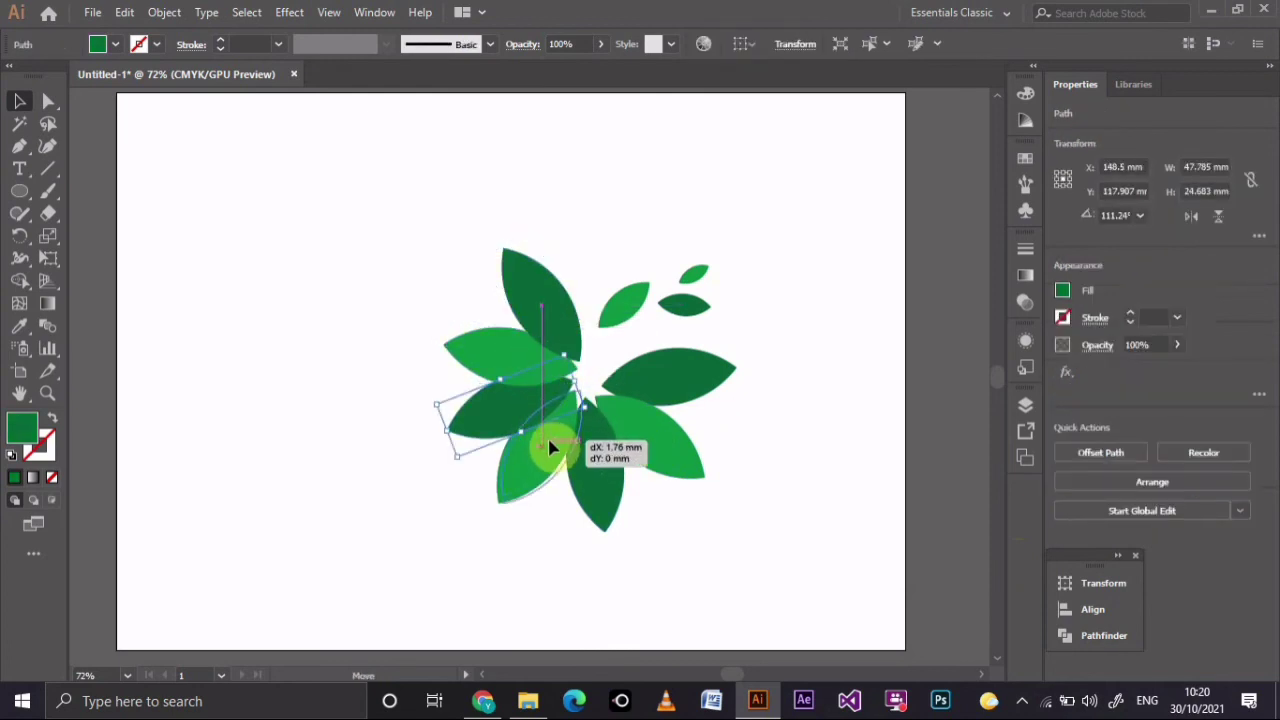
pyautogui.moveTo(625, 483)
pyautogui.mouseDown()
pyautogui.moveTo(606, 463)
pyautogui.moveTo(677, 447)
pyautogui.mouseUp()
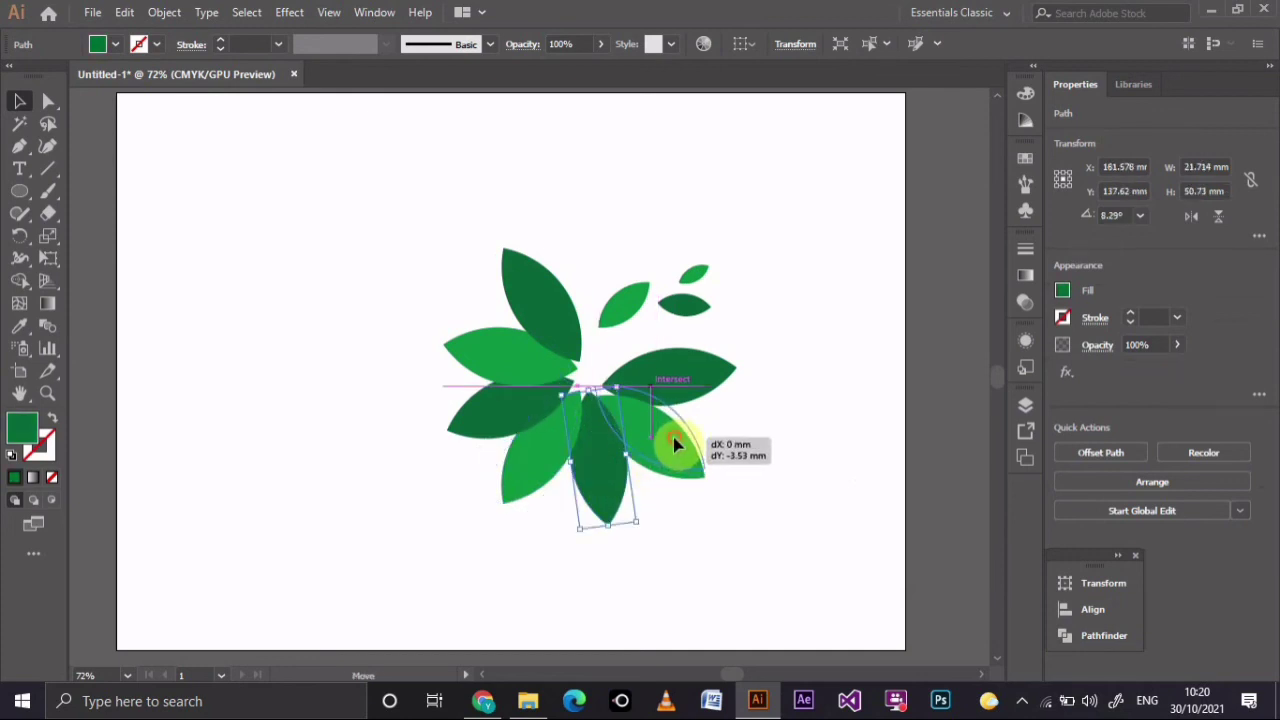
pyautogui.moveTo(698, 388); pyautogui.dragTo(692, 372)
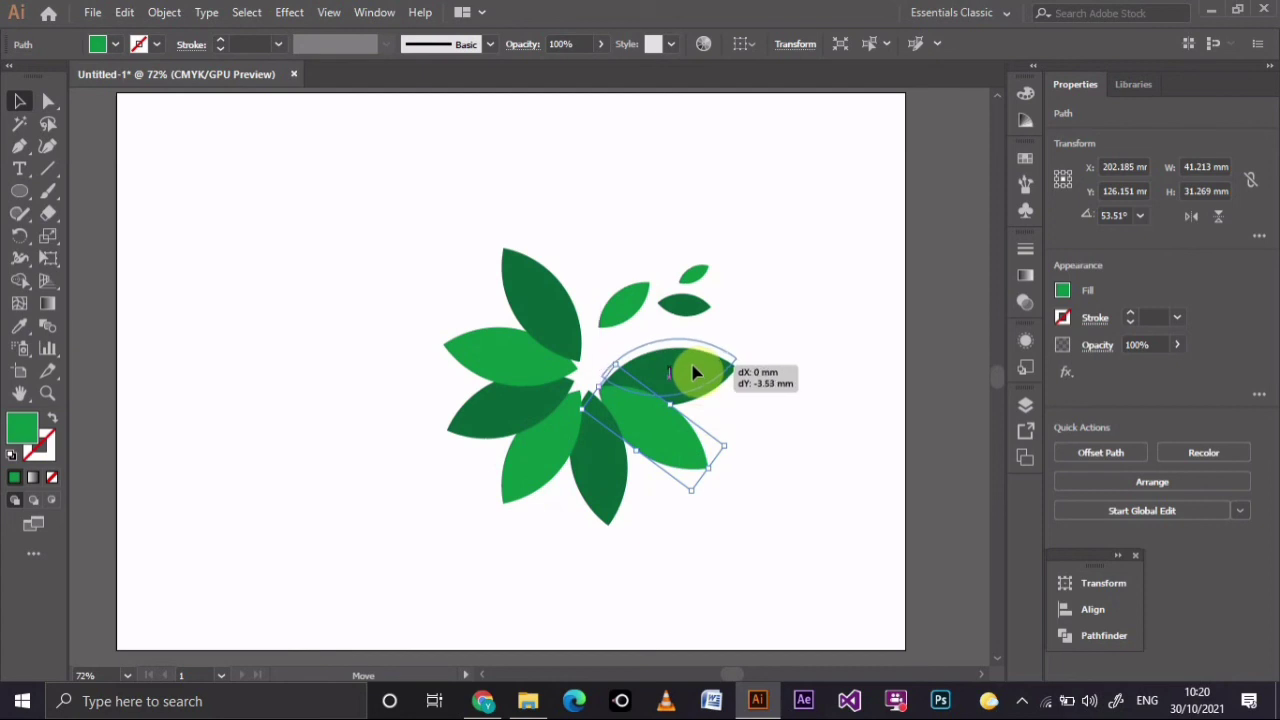
pyautogui.click(799, 381)
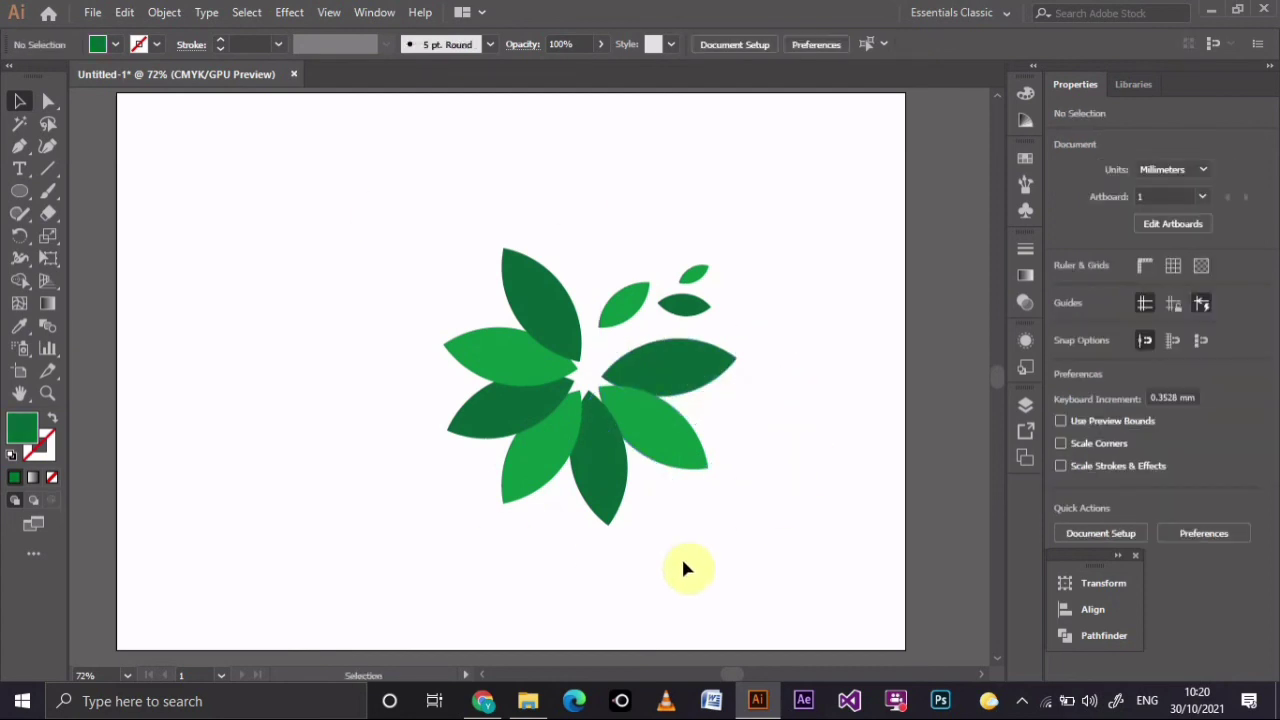
pyautogui.scroll(-2, 646, 528)
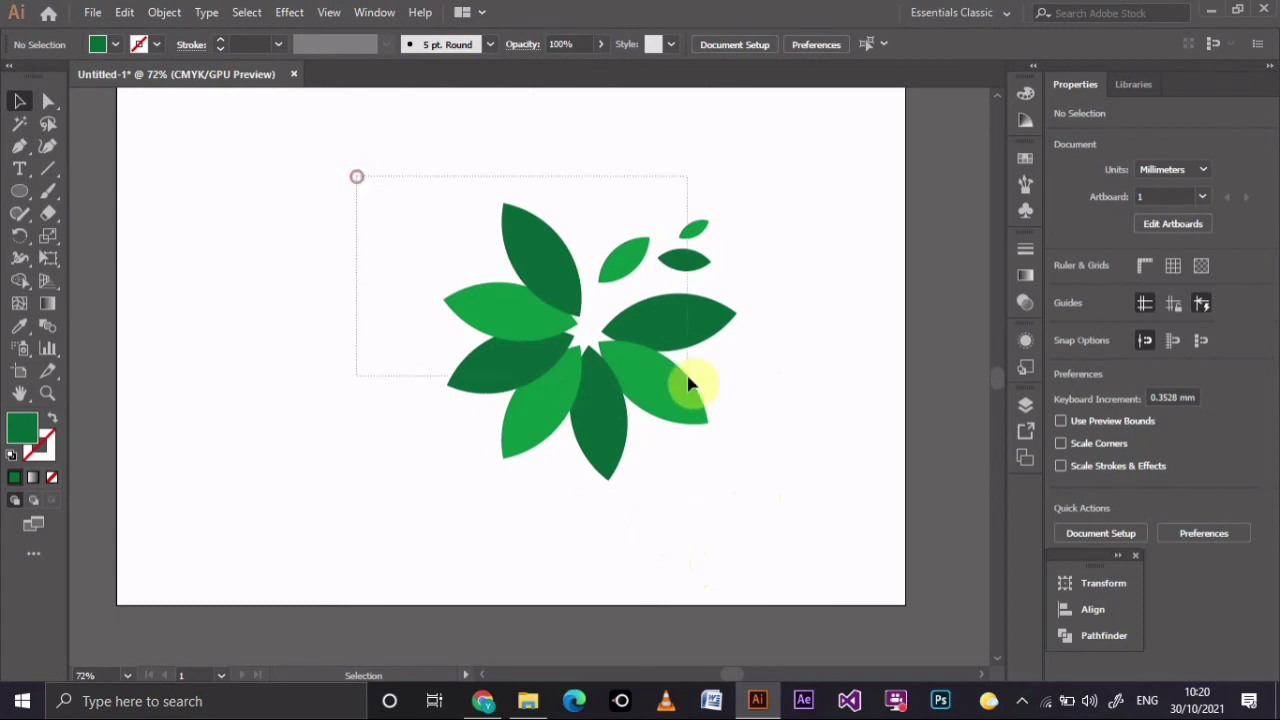
# Select all the petals and accent leaves and group them into one flower.
pyautogui.moveTo(357, 176); pyautogui.dragTo(796, 547)
pyautogui.rightClick(627, 405)
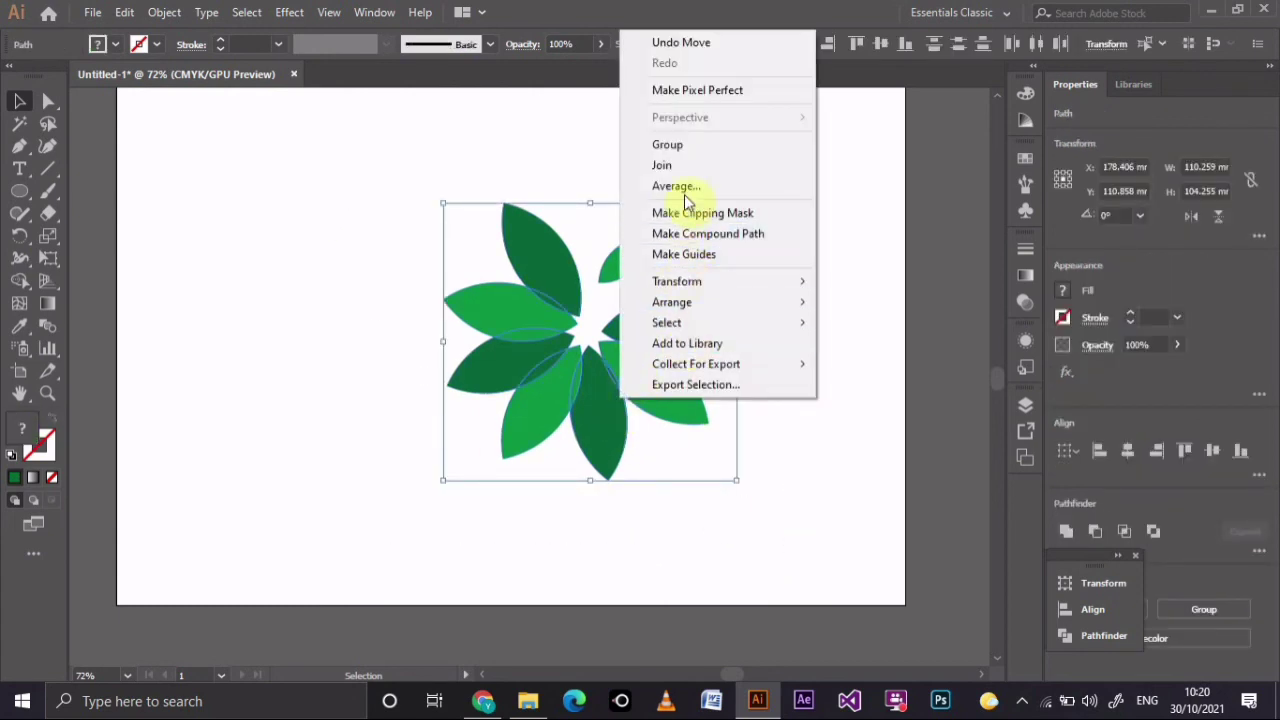
pyautogui.click(692, 145)
# Scale the flower group down to about 83 mm wide, left of the artboard centre.
pyautogui.moveTo(734, 353); pyautogui.dragTo(646, 363)
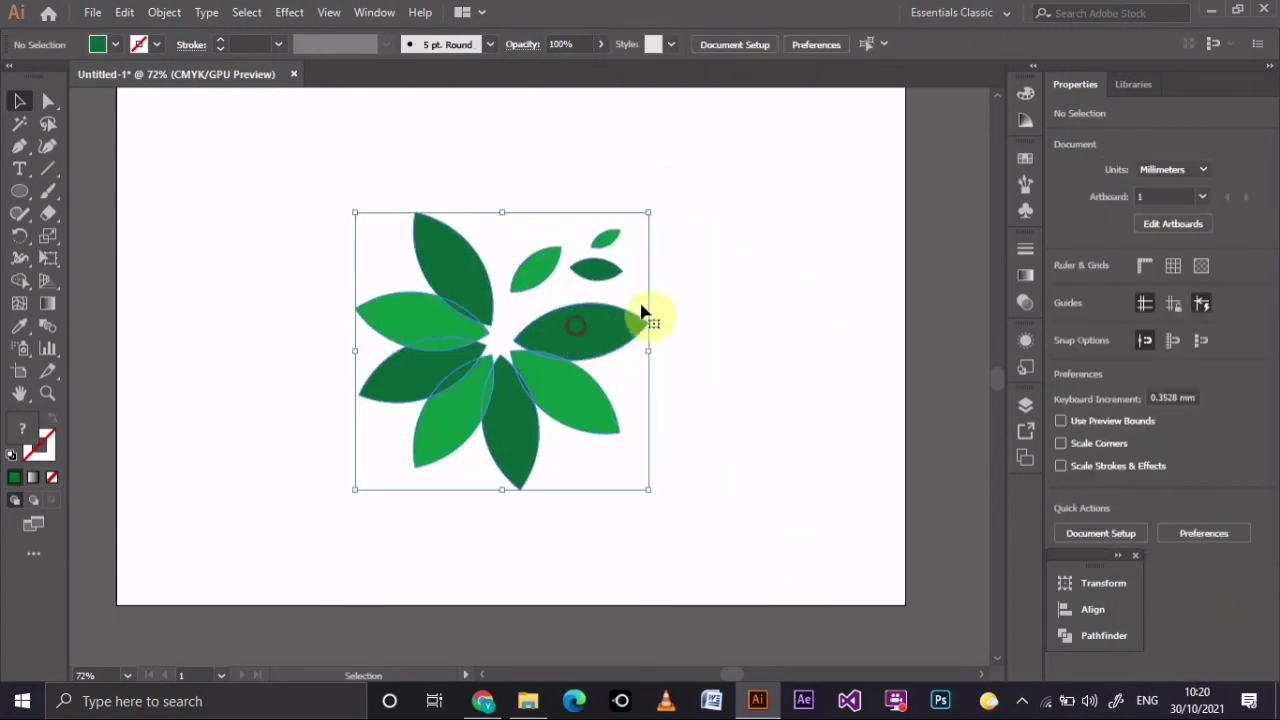
pyautogui.moveTo(648, 208); pyautogui.dragTo(590, 277)
pyautogui.click(648, 429)
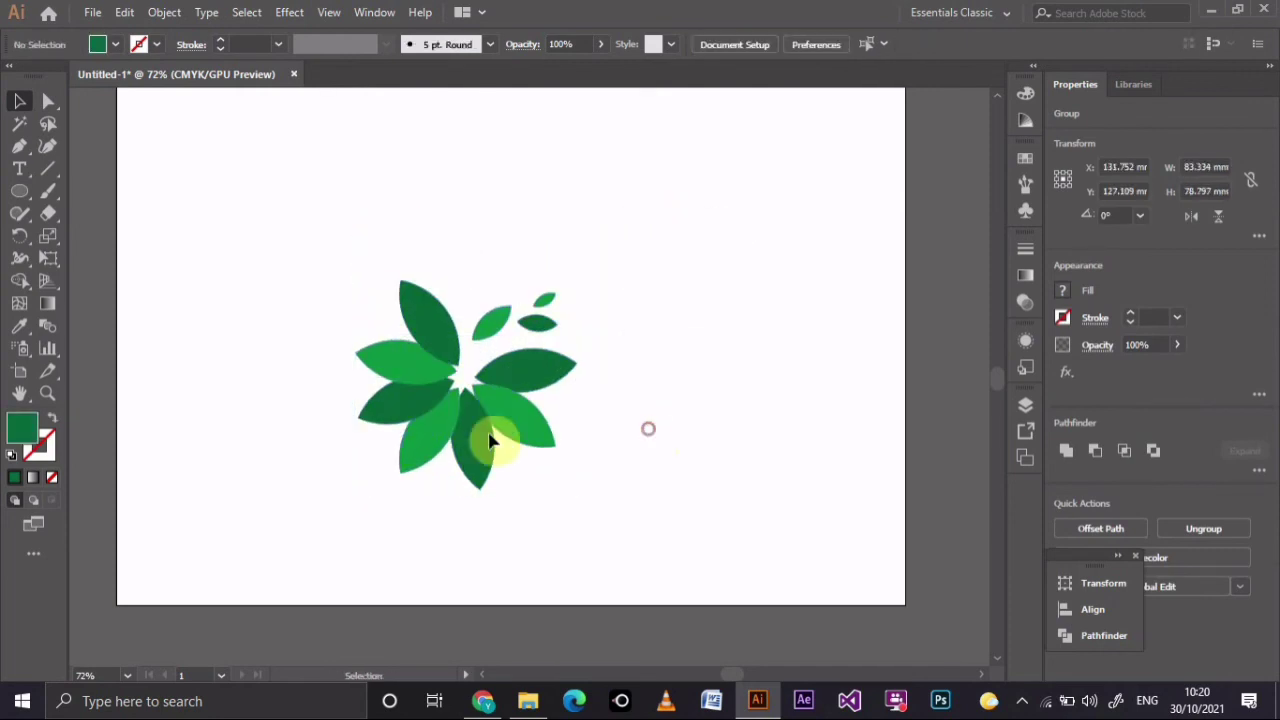
pyautogui.moveTo(486, 437); pyautogui.dragTo(517, 425)
pyautogui.click(679, 410)
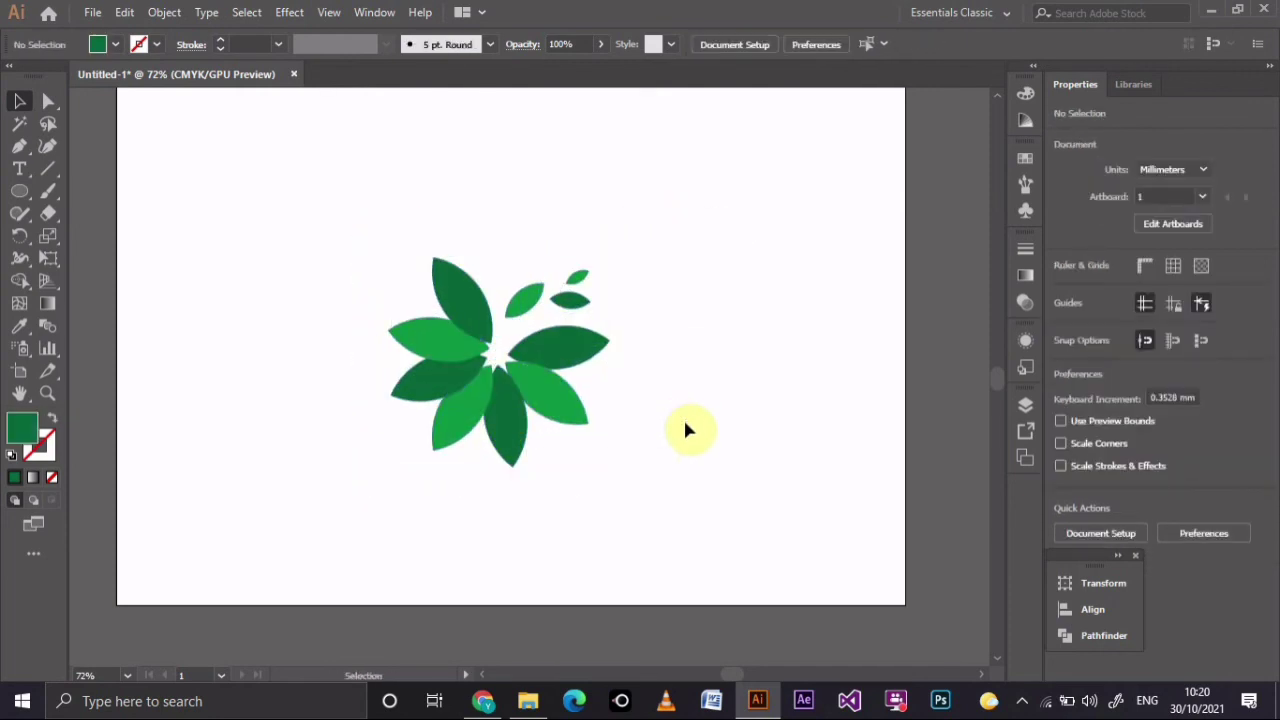
pyautogui.scroll(1, 788, 414)
pyautogui.scroll(1, 786, 412)
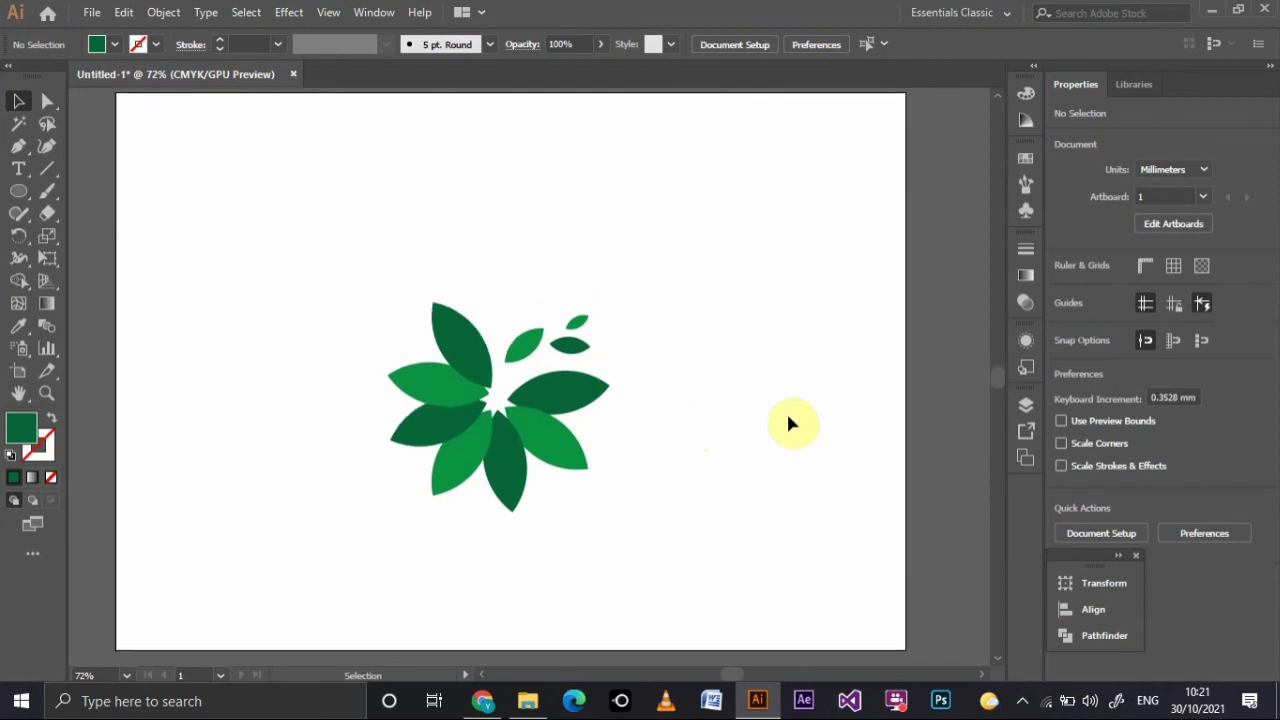
pyautogui.scroll(1, 786, 410)
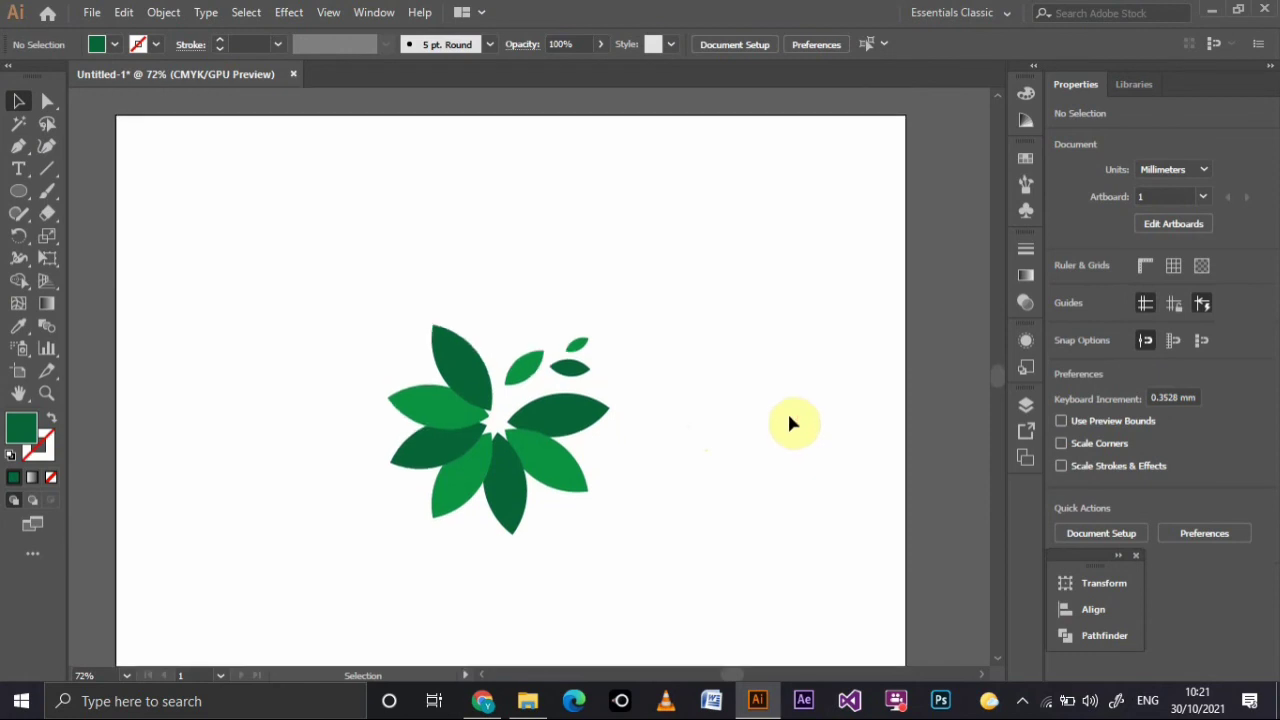